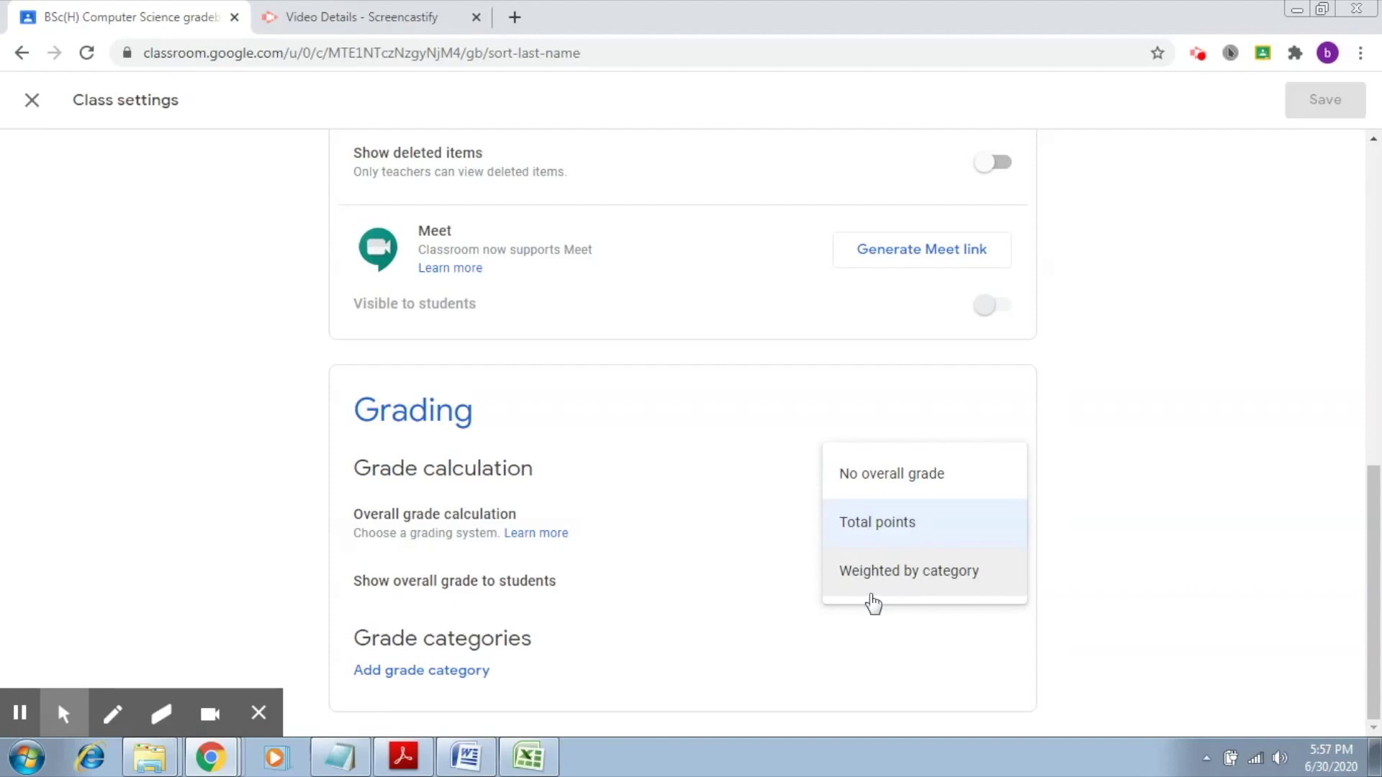
Switch the overall grade calculation to Weighted by category and add a first grade category row
{"action": "left_click", "coordinate": [874, 595]}
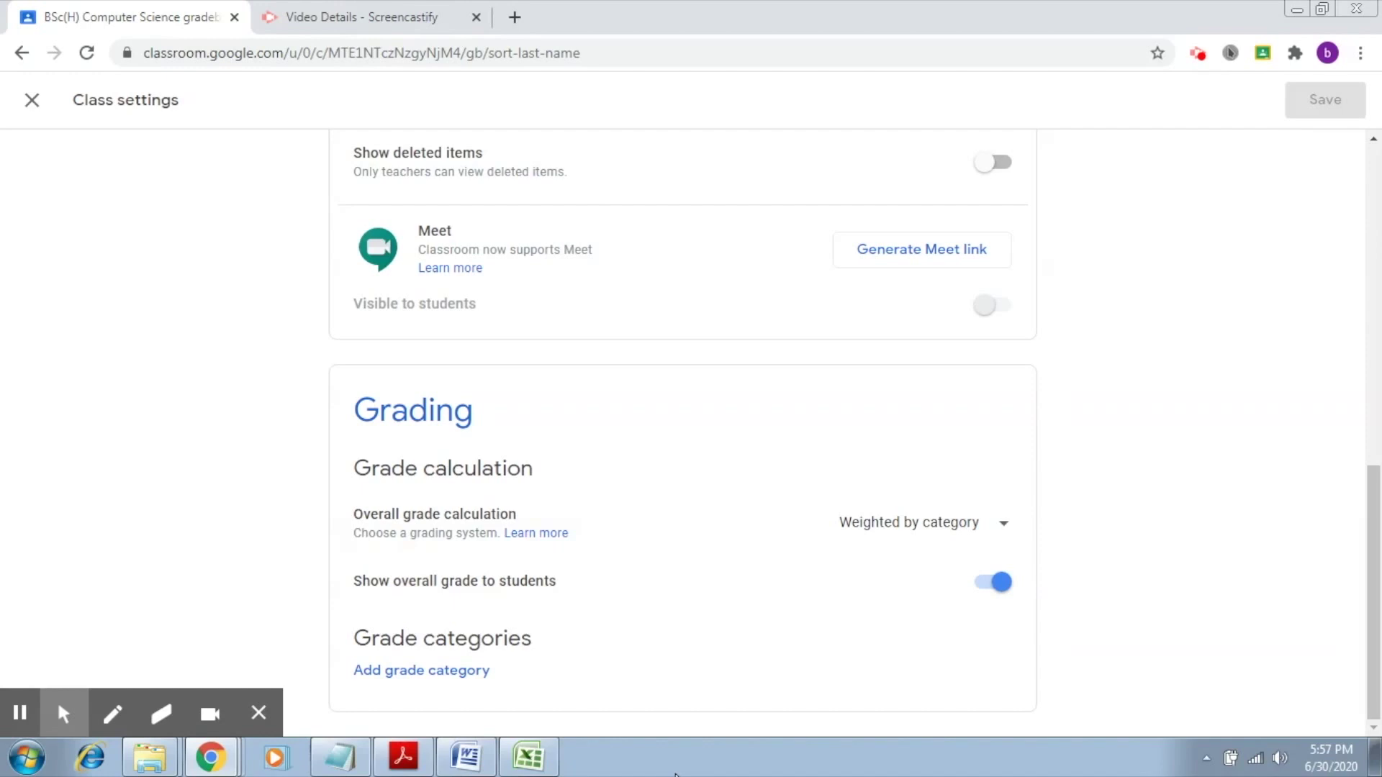
{"action": "left_click", "coordinate": [383, 670]}
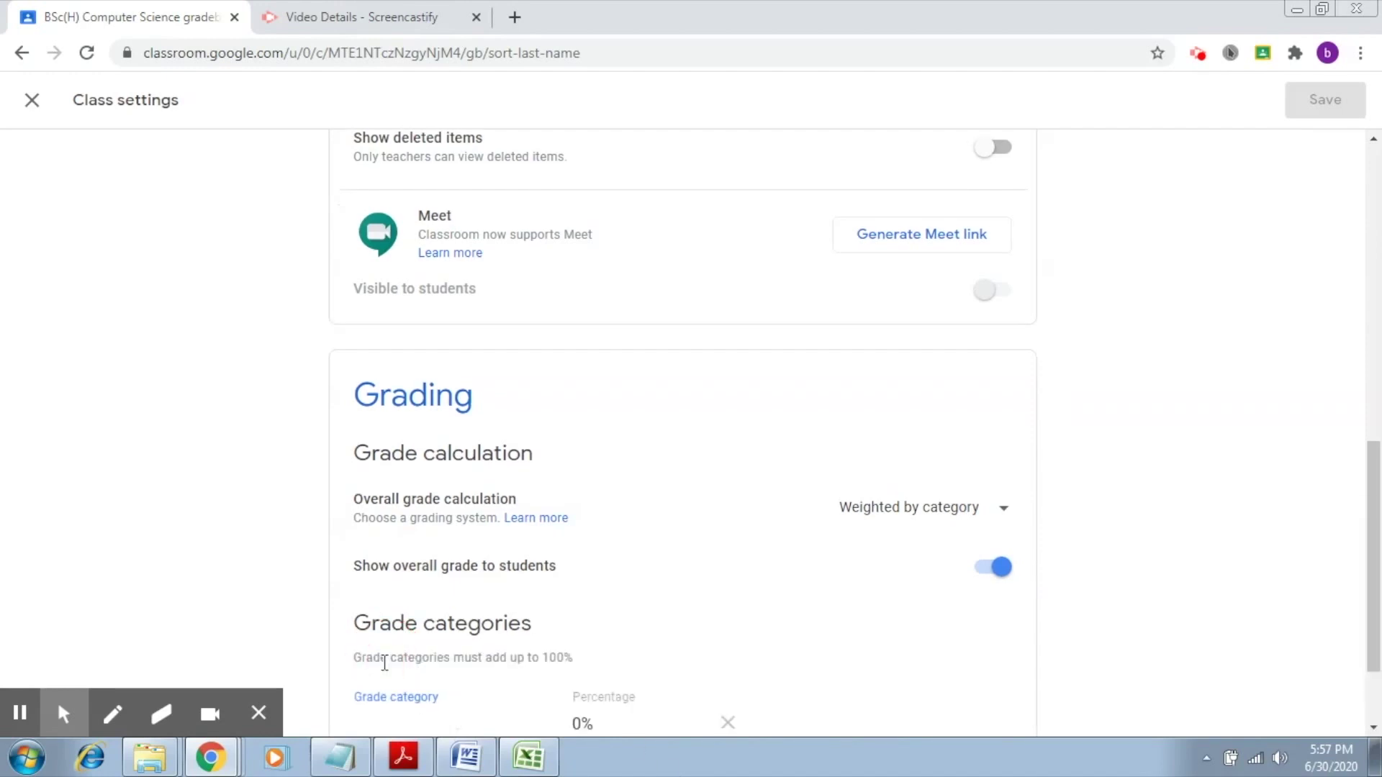
Name the first grade category Assignment and give it 70%
{"action": "scroll", "coordinate": [1358, 509], "scroll_direction": "down", "scroll_amount": 2}
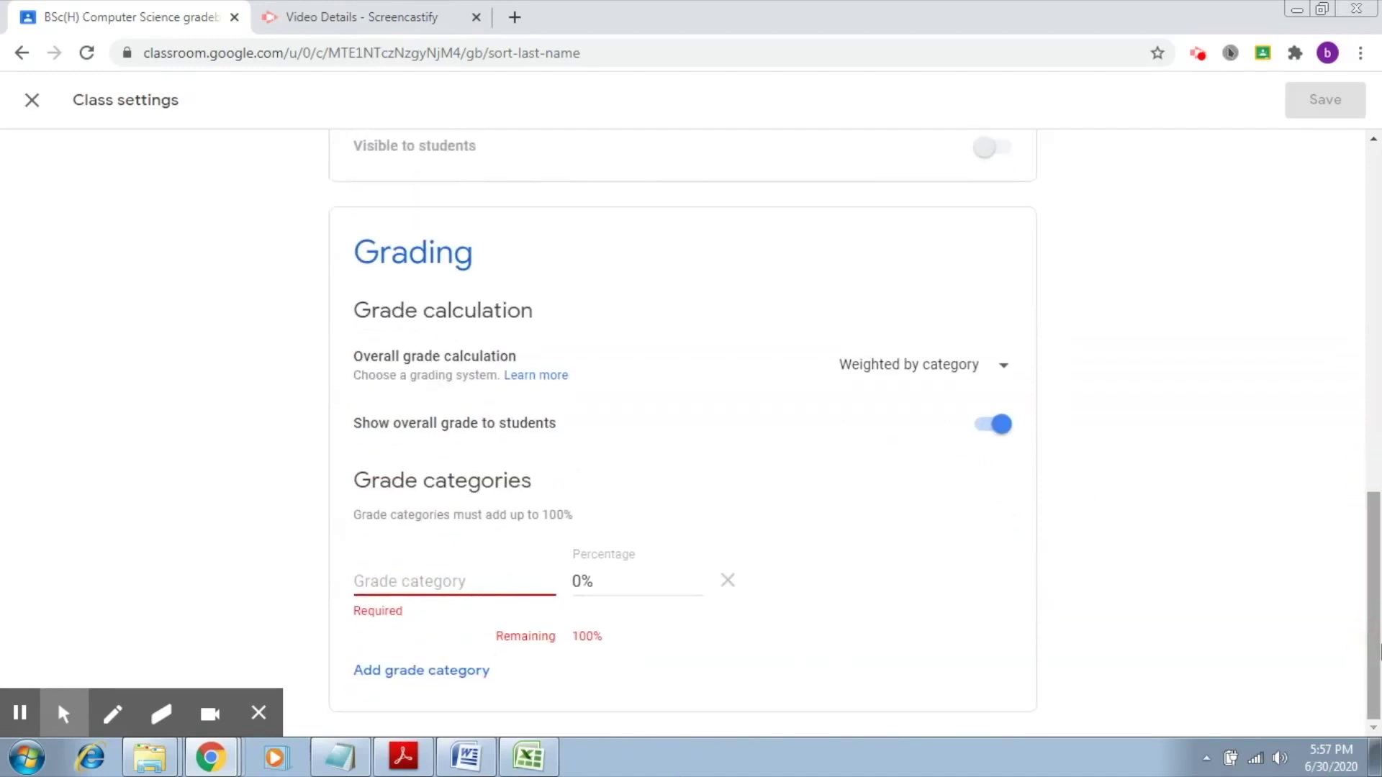
{"action": "left_click", "coordinate": [455, 580]}
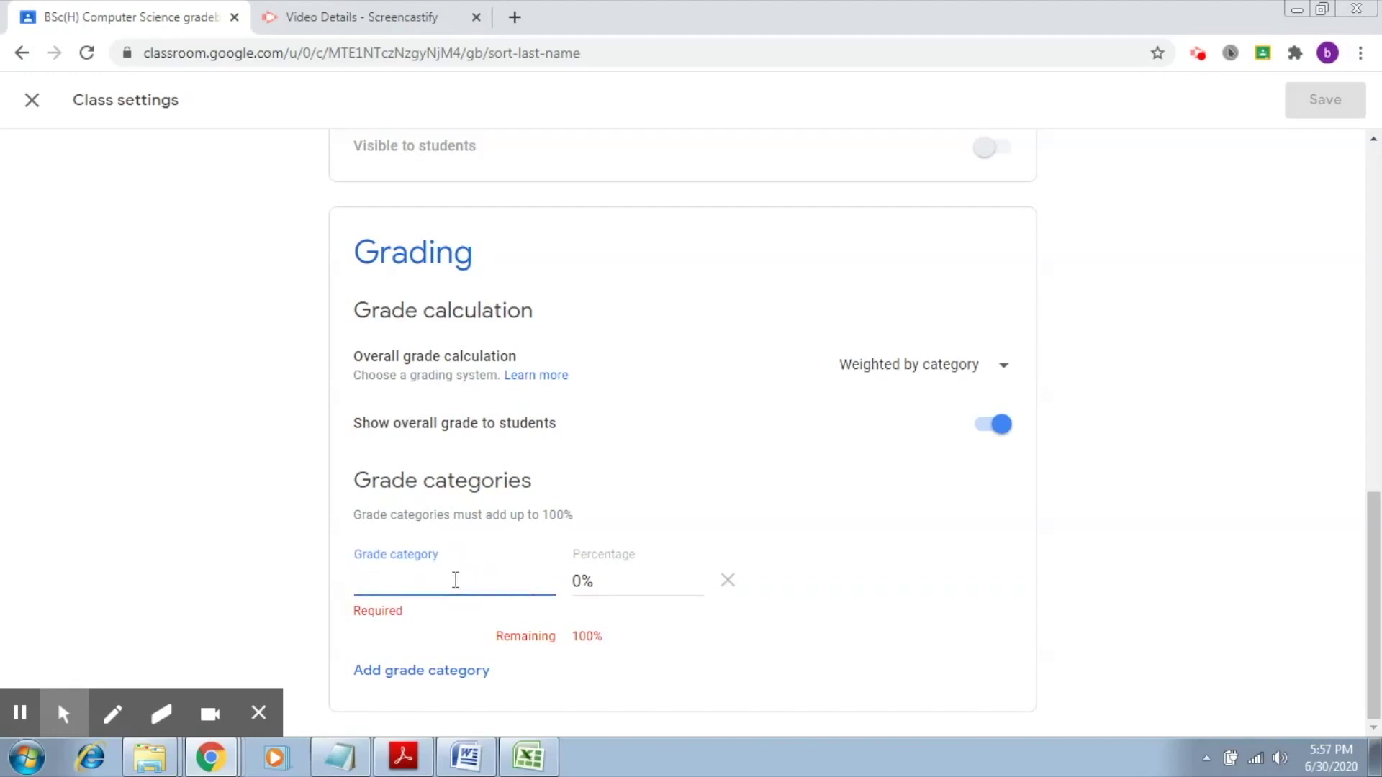
{"action": "type", "text": "Assignment"}
{"action": "left_click", "coordinate": [582, 584]}
{"action": "type", "text": "1"}
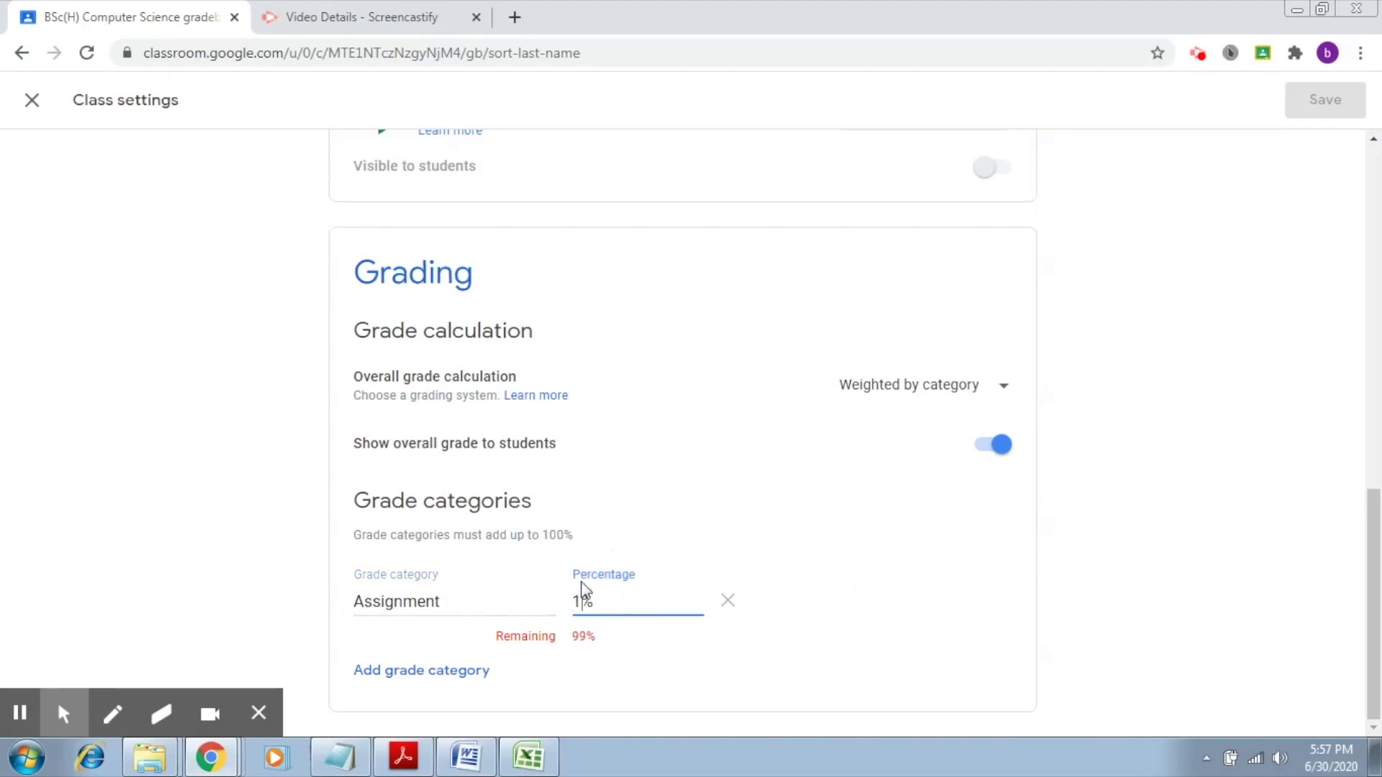
{"action": "key", "text": "BackSpace"}
{"action": "type", "text": "70"}
Add a Test grade category worth 30% and save the grading settings
{"action": "left_click", "coordinate": [476, 674]}
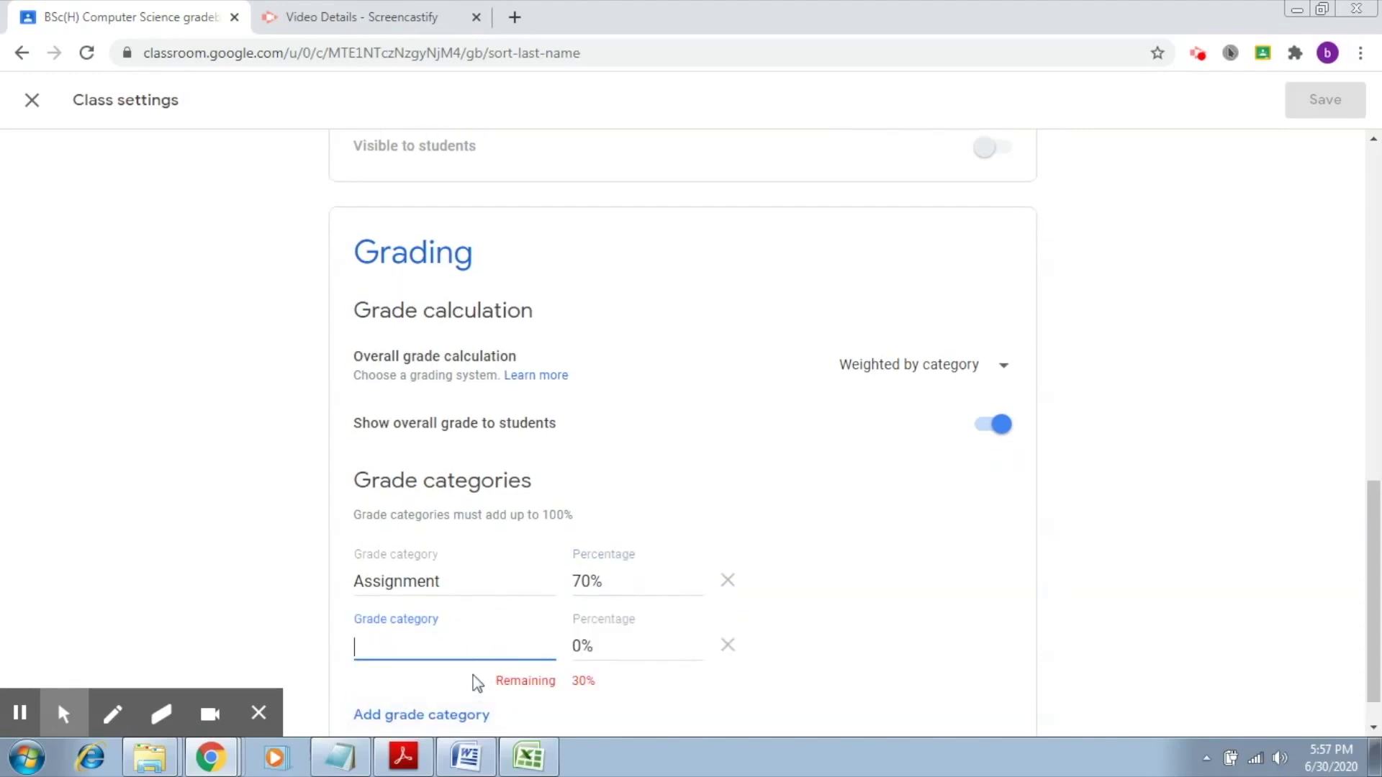
{"action": "type", "text": "Test"}
{"action": "left_click", "coordinate": [583, 653]}
{"action": "key", "text": "BackSpace"}
{"action": "type", "text": "30"}
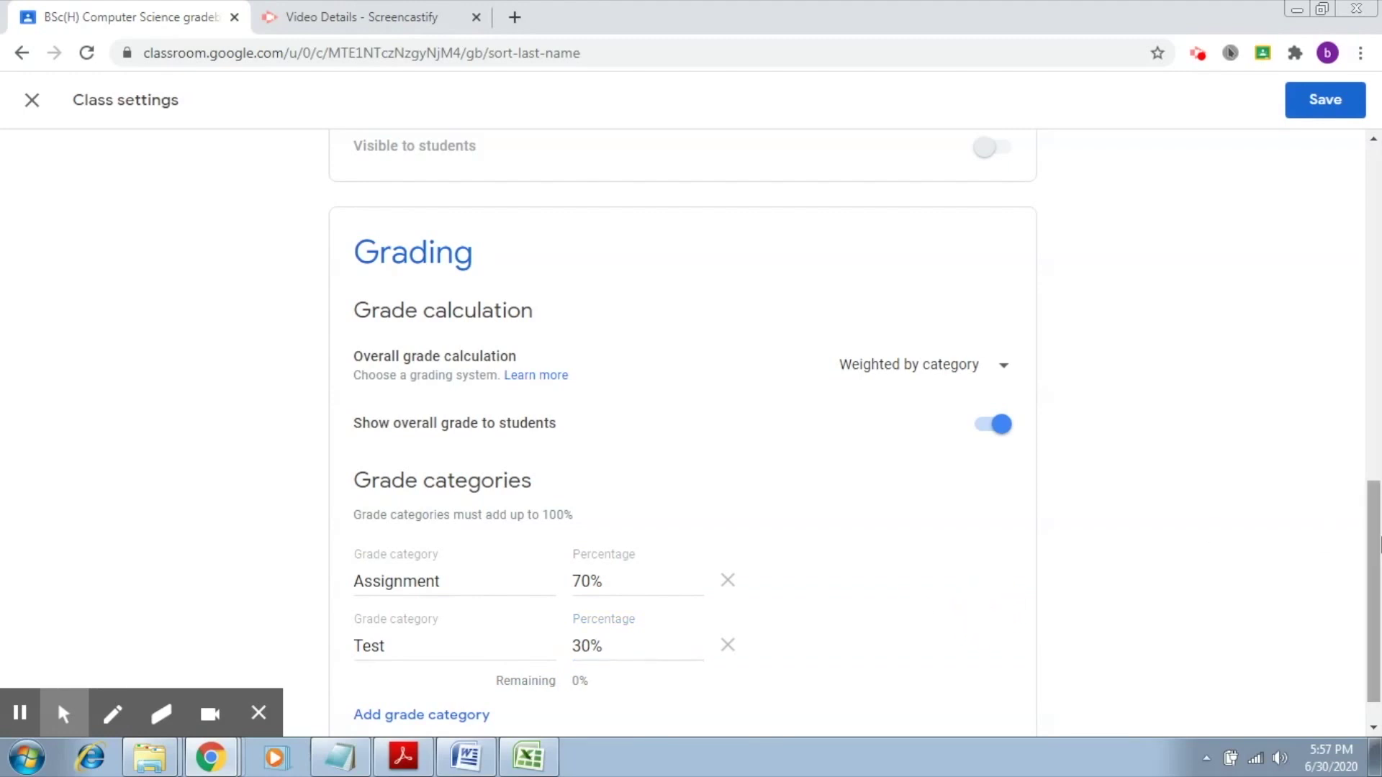
{"action": "left_click_drag", "start_coordinate": [1373, 516], "coordinate": [1377, 640]}
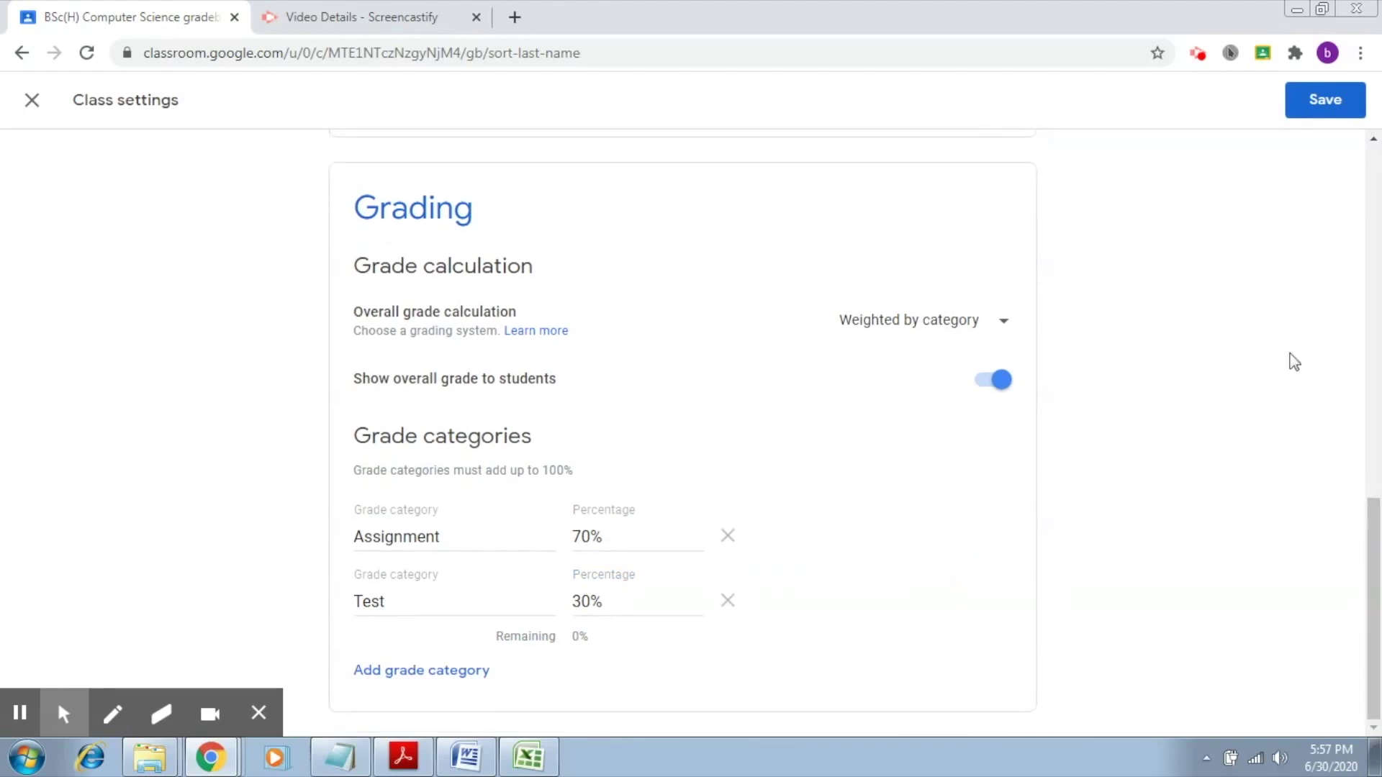
{"action": "left_click", "coordinate": [1324, 108]}
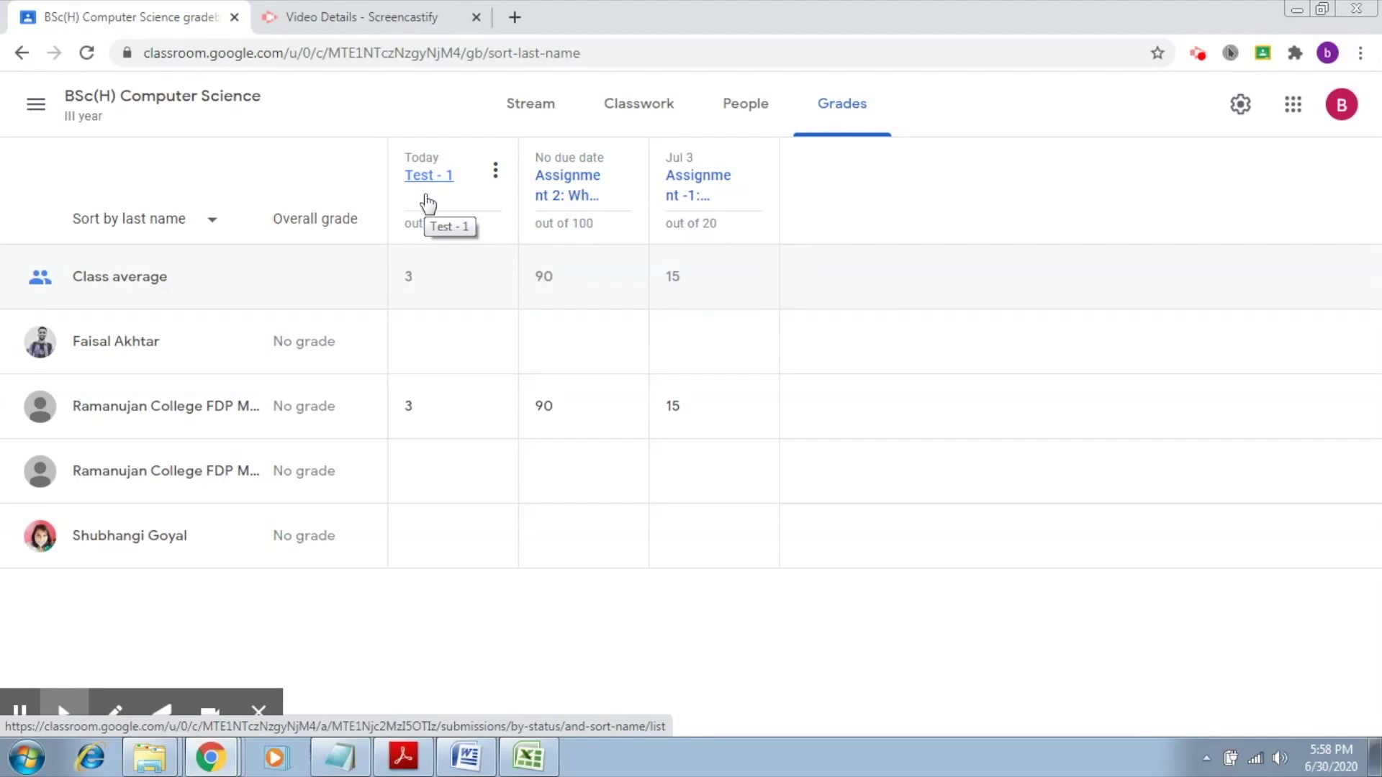
Assign the Test - 1 quiz to the Test grade category and save it
{"action": "left_click", "coordinate": [495, 170]}
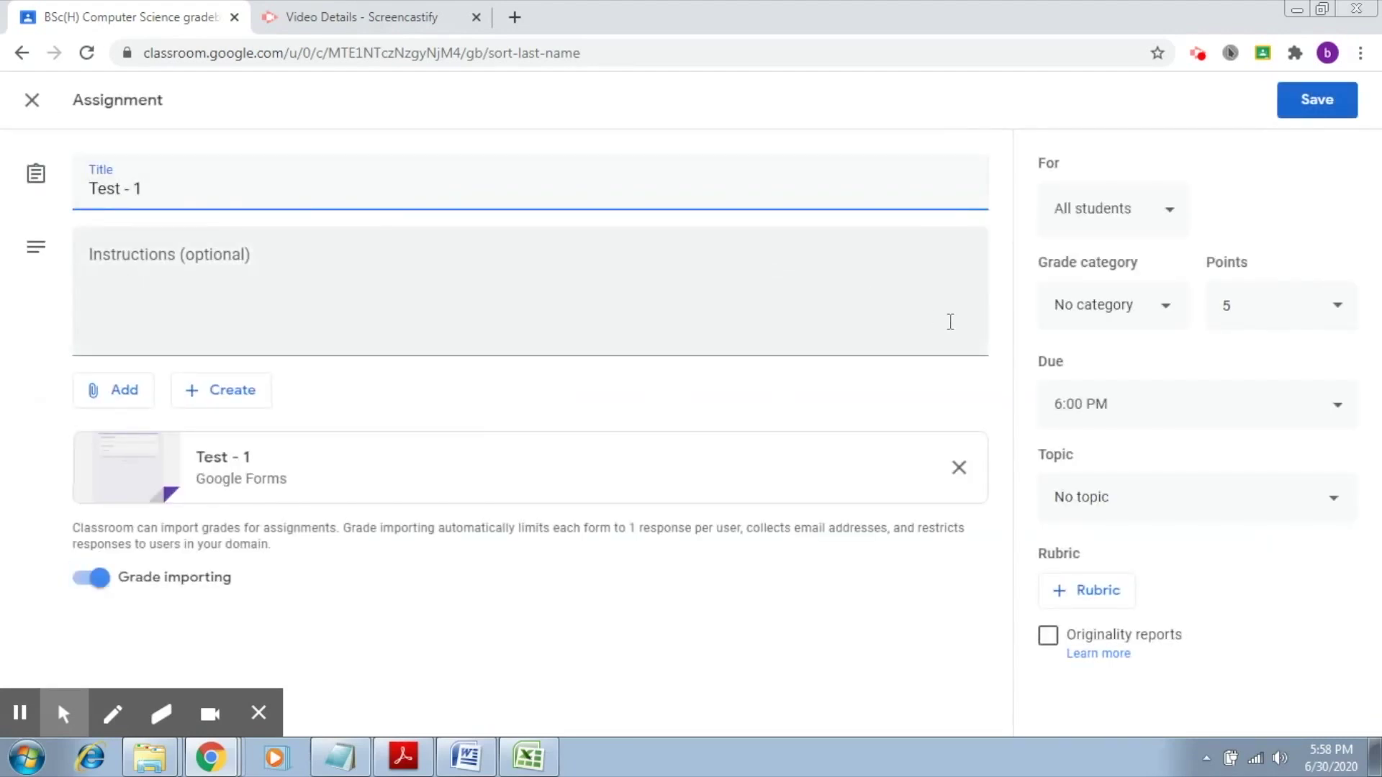
{"action": "left_click_drag", "start_coordinate": [1041, 263], "coordinate": [1145, 275]}
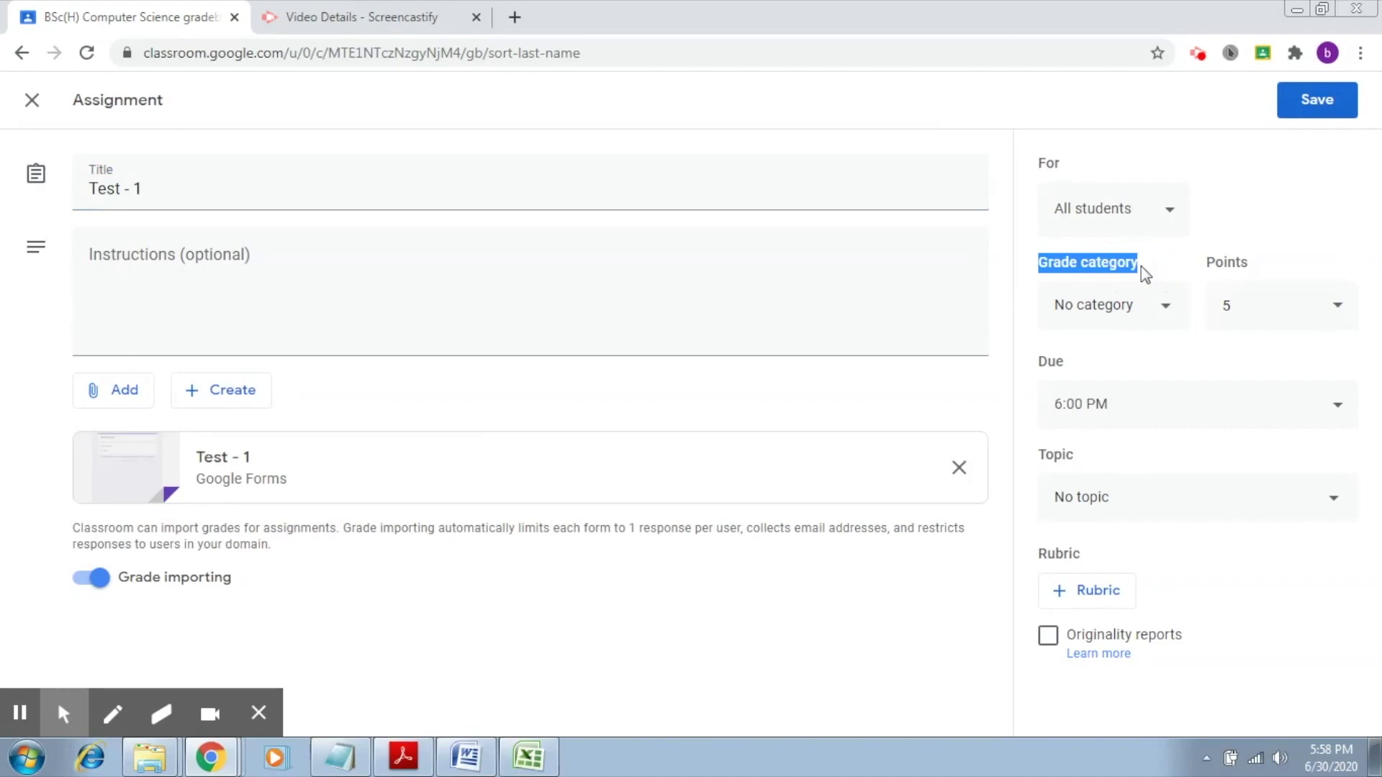
{"action": "left_click", "coordinate": [1165, 312]}
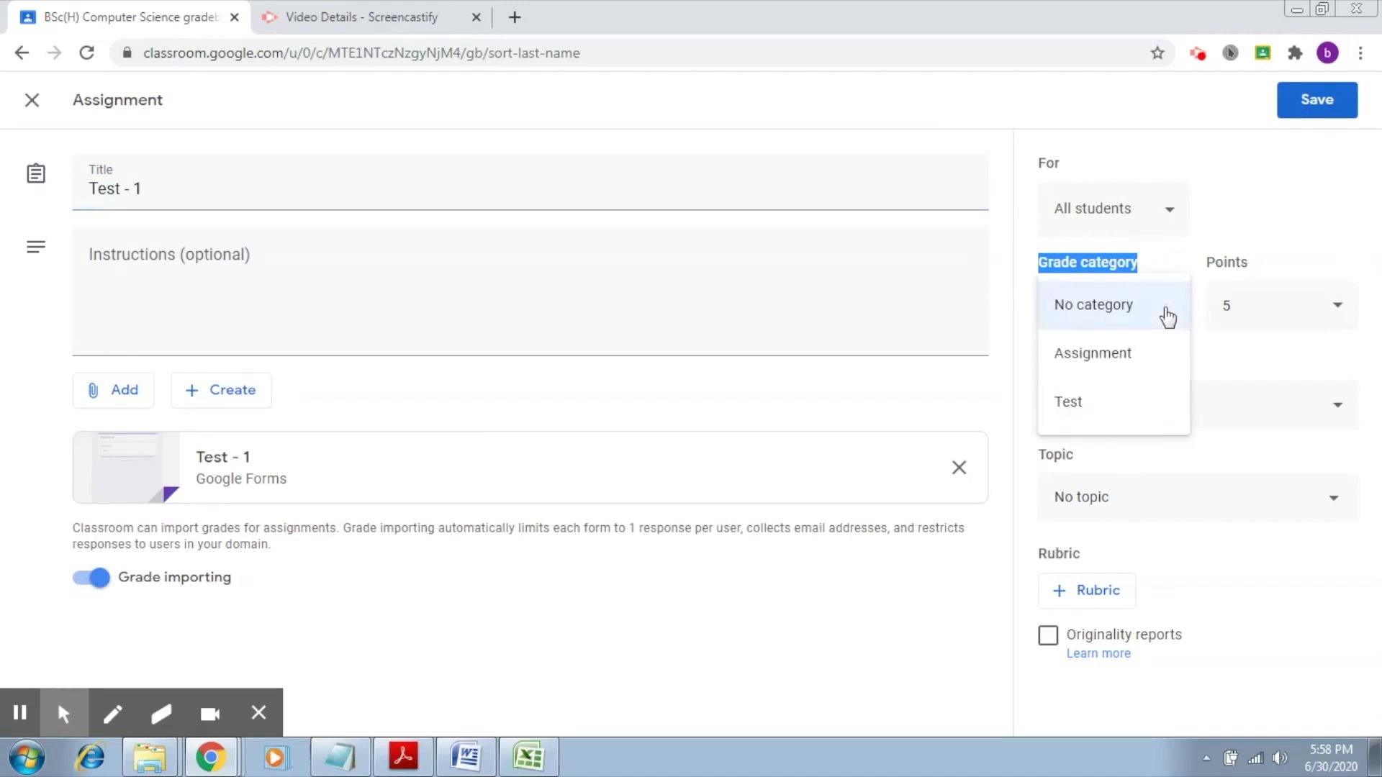
{"action": "left_click", "coordinate": [1085, 405]}
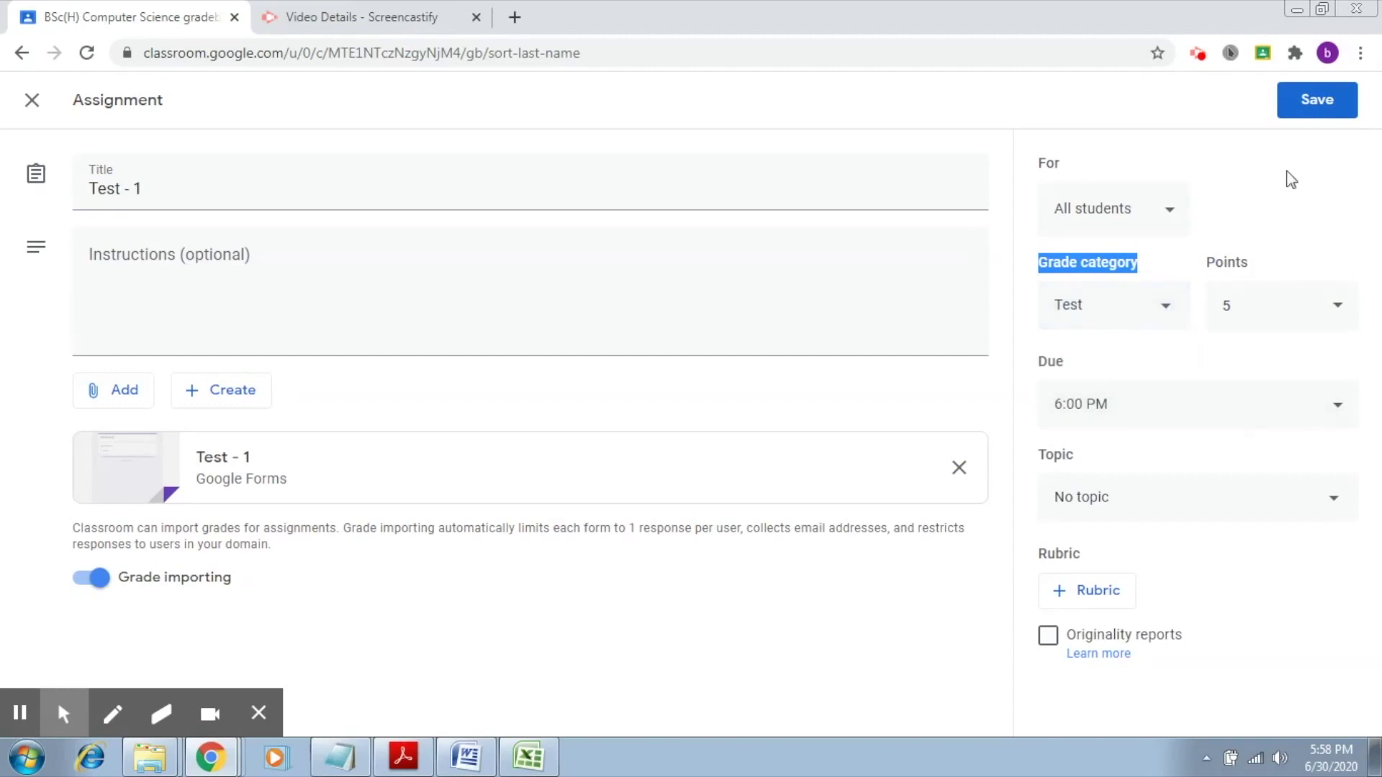
{"action": "left_click", "coordinate": [1307, 107]}
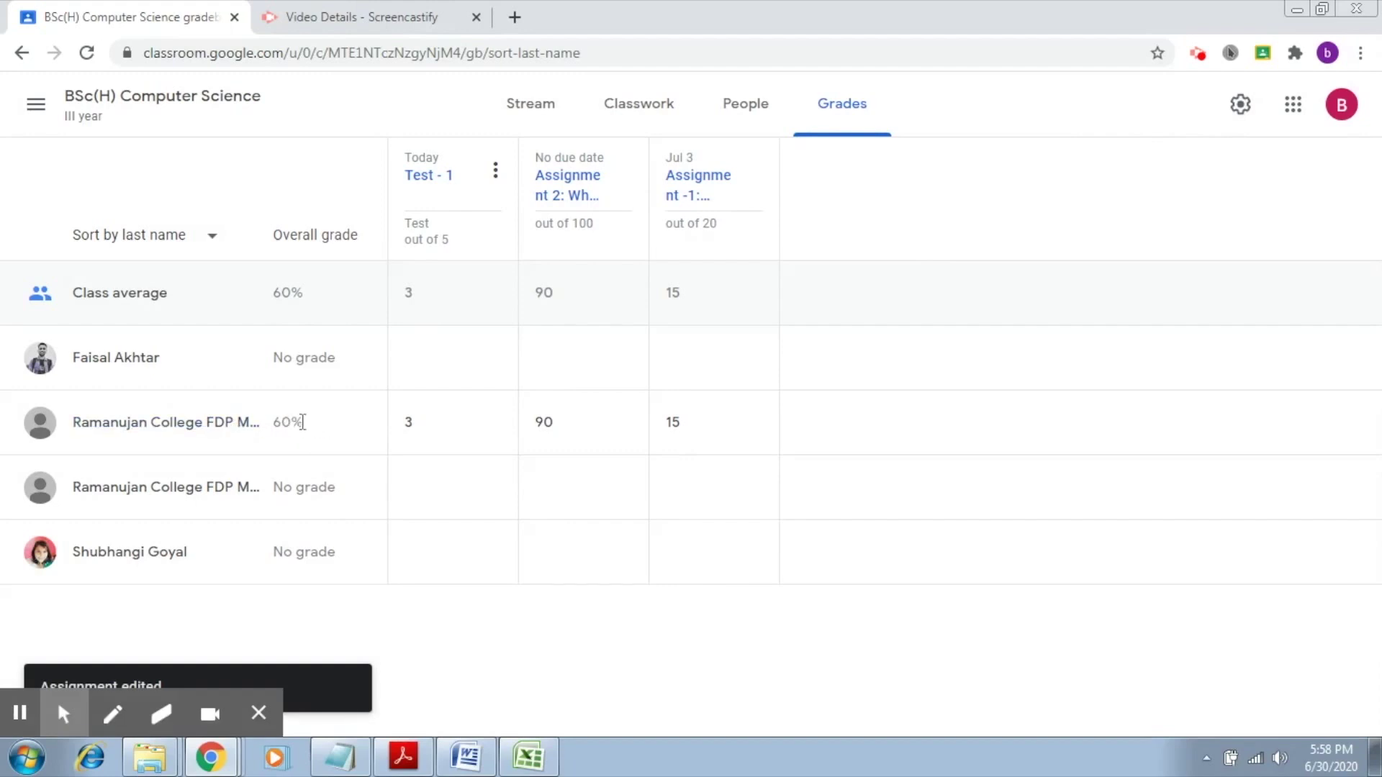
Put Assignment 2 in the Assignment grade category and save it
{"action": "left_click", "coordinate": [628, 173]}
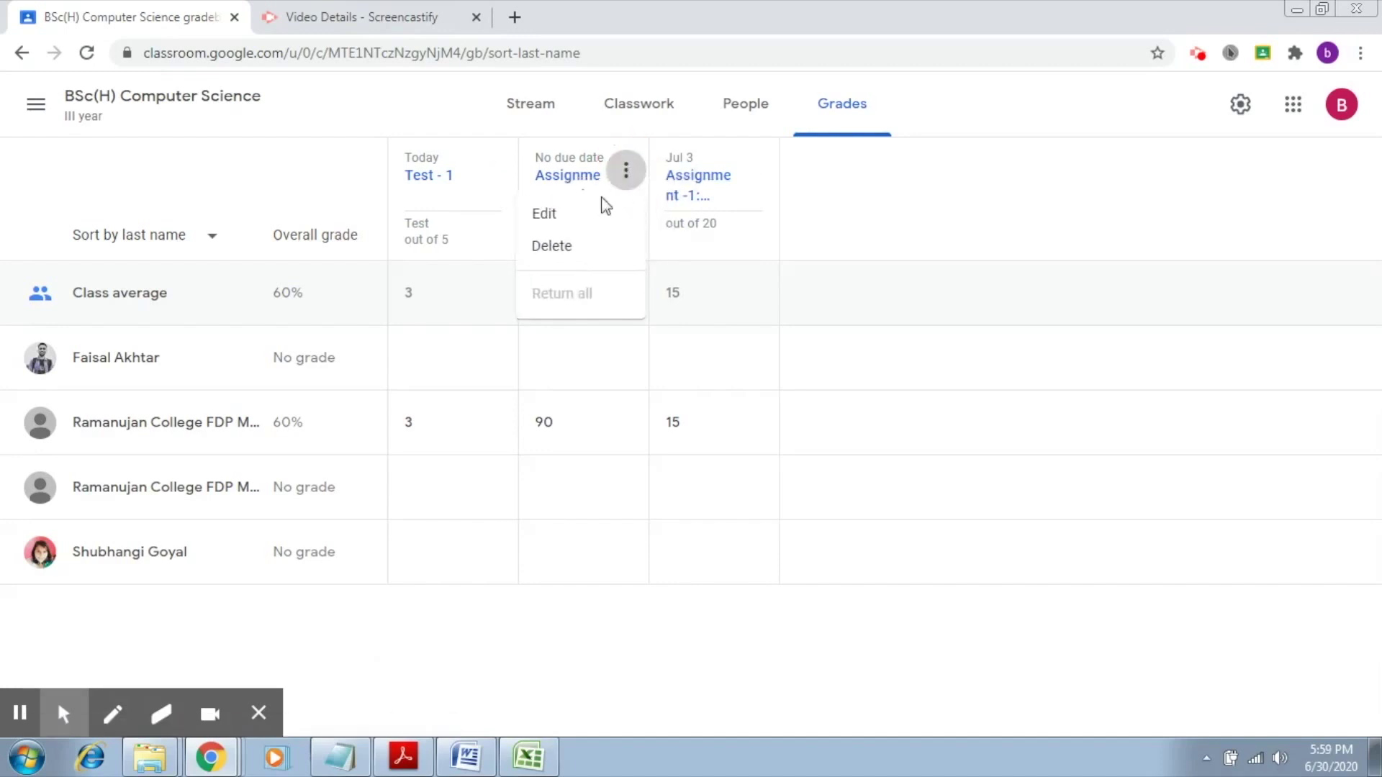
{"action": "left_click", "coordinate": [589, 216]}
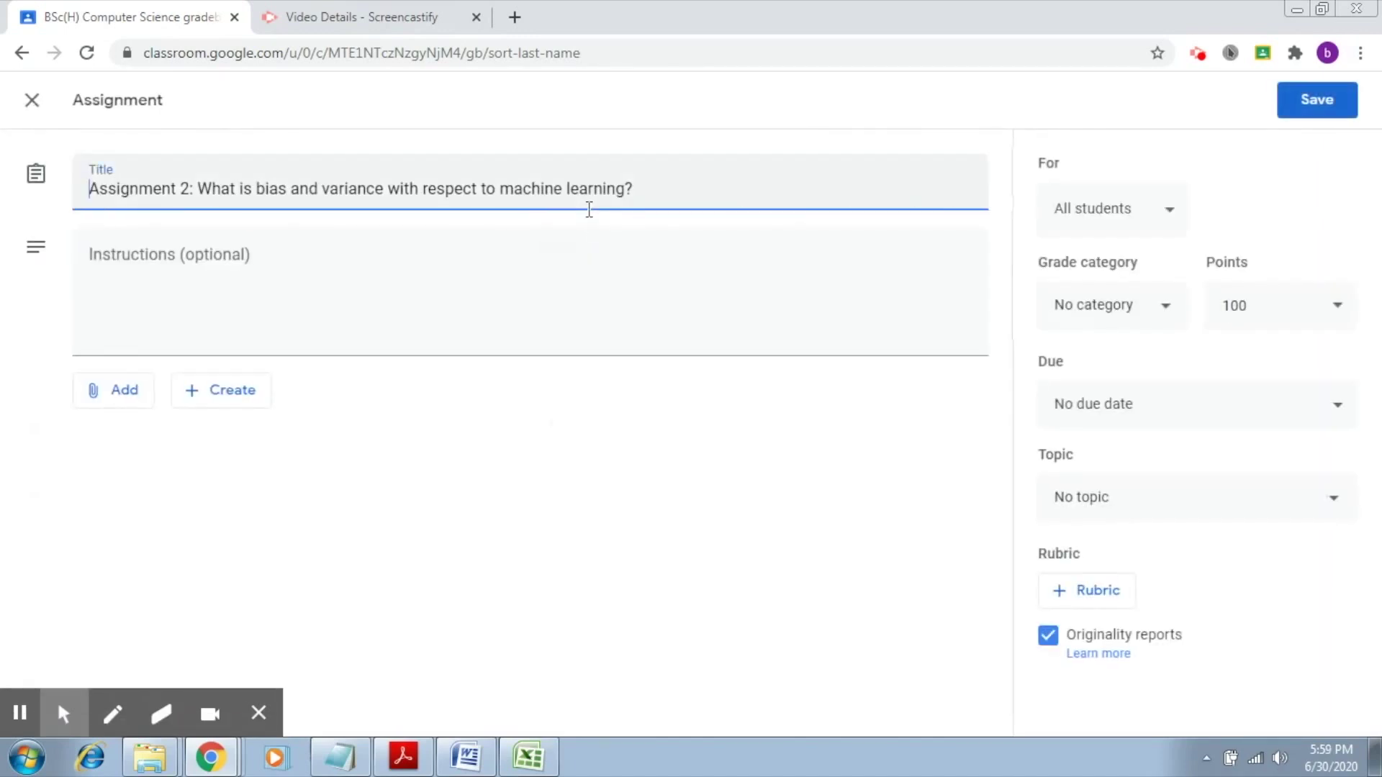
{"action": "left_click", "coordinate": [1169, 315]}
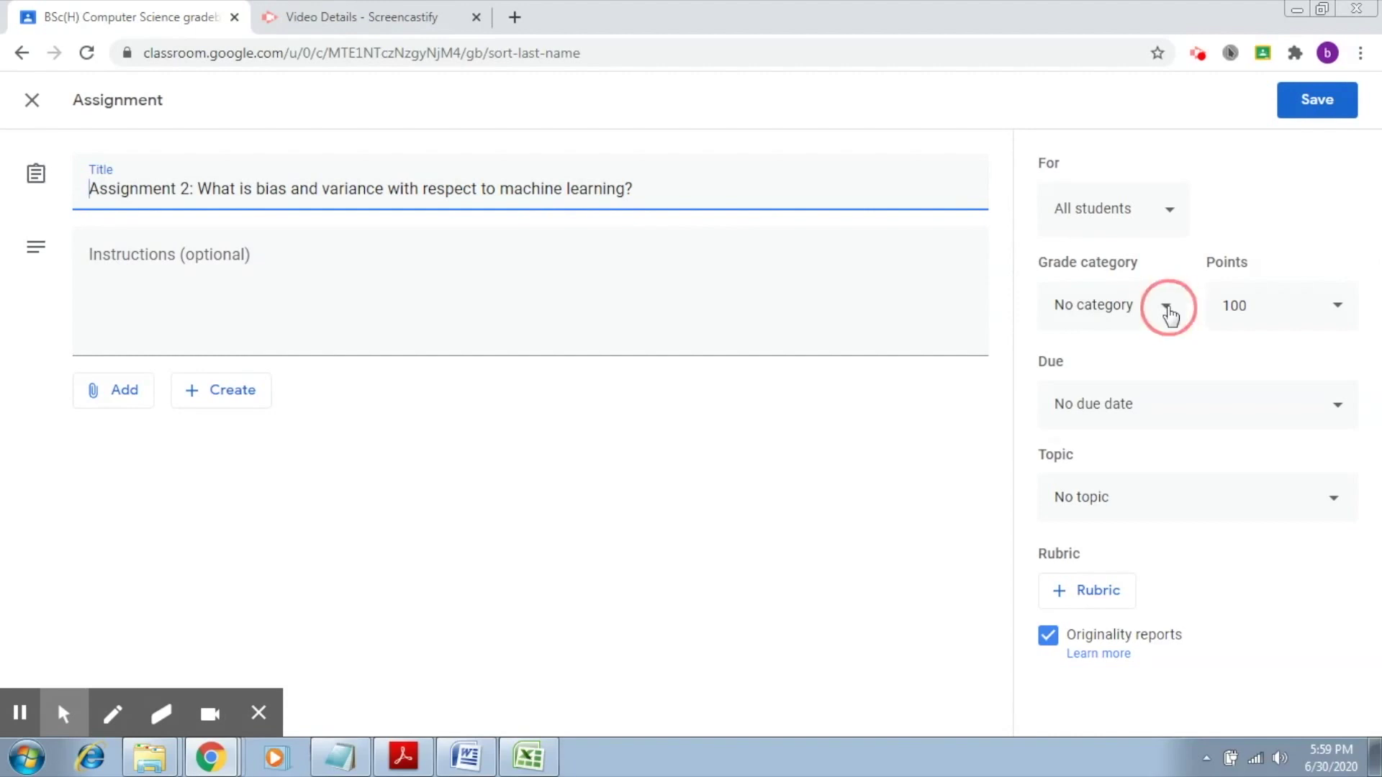
{"action": "left_click", "coordinate": [1140, 368]}
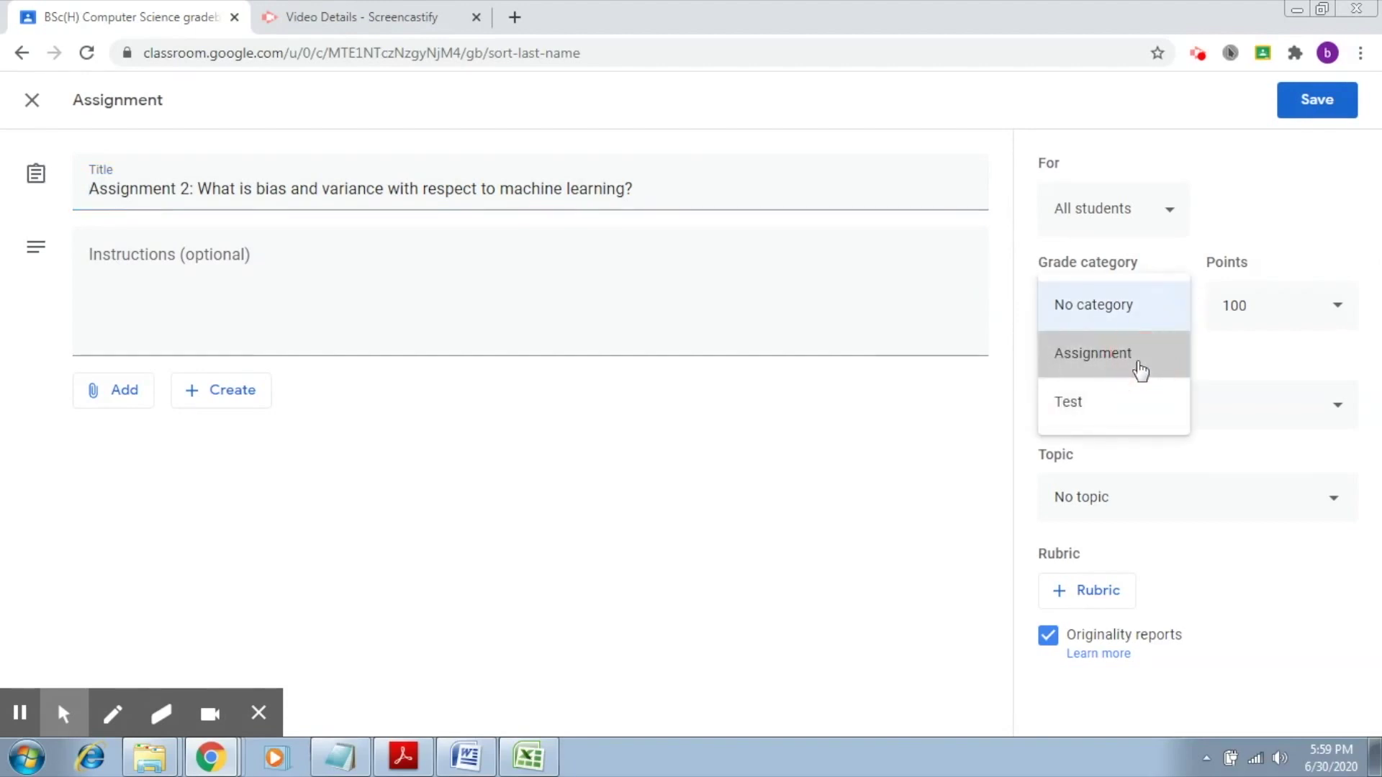
{"action": "left_click", "coordinate": [1309, 100]}
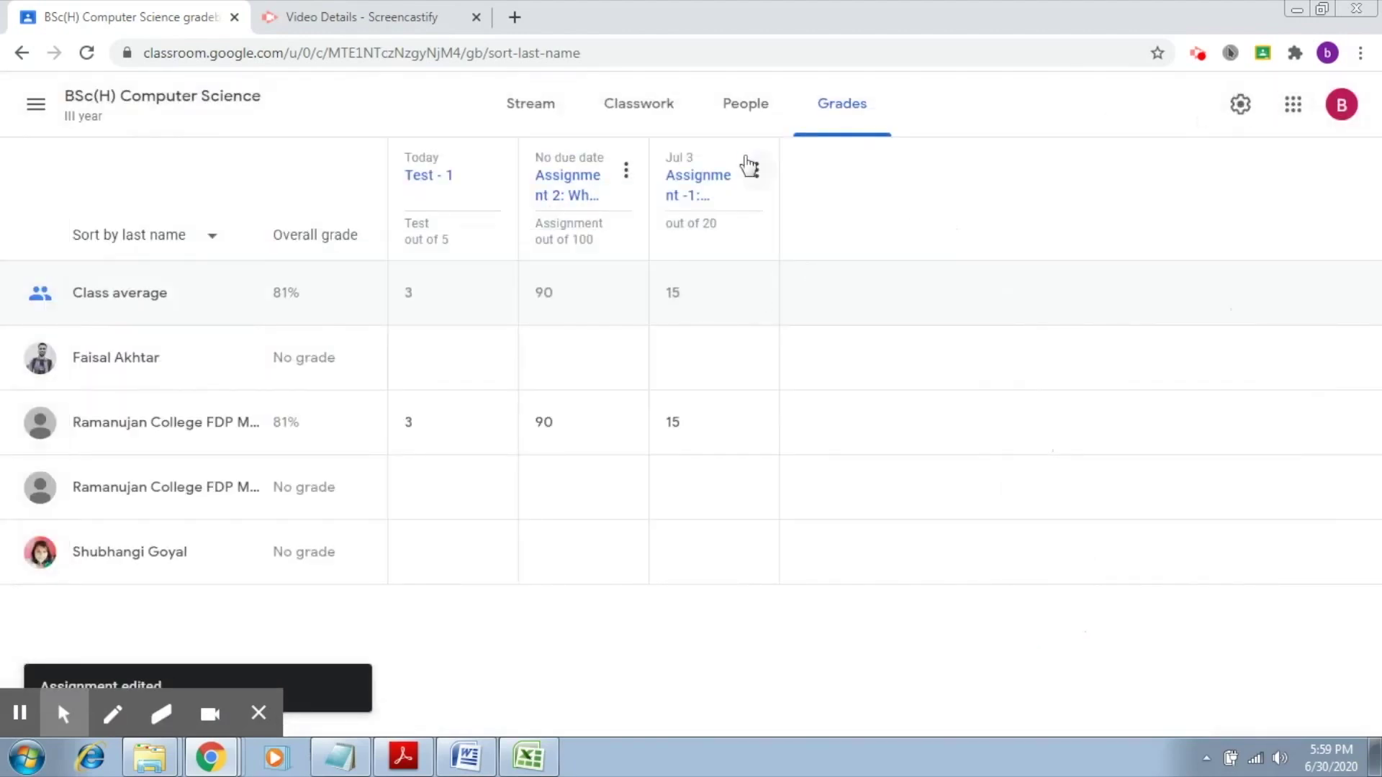
Put the Jul 3 assignment in the Assignment grade category and save it
{"action": "left_click", "coordinate": [756, 171]}
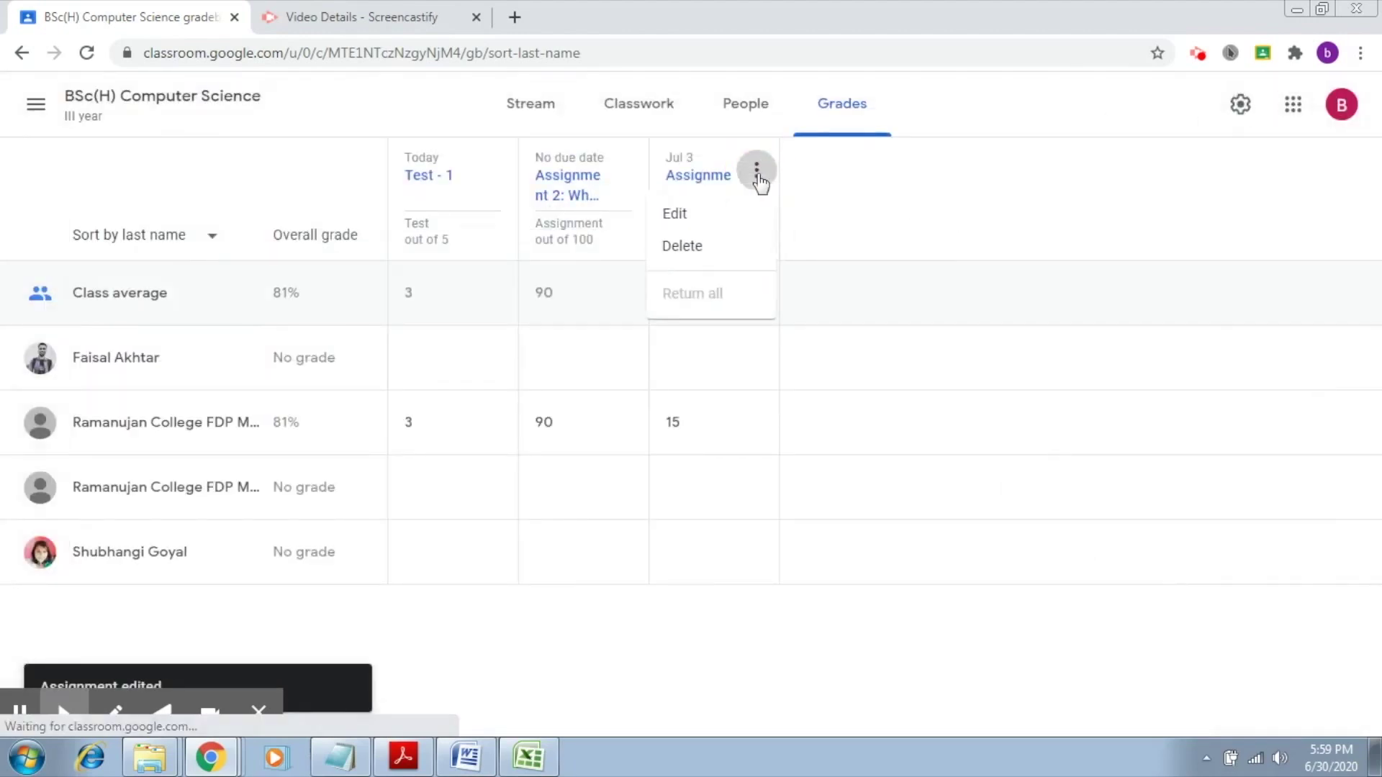
{"action": "left_click", "coordinate": [718, 228]}
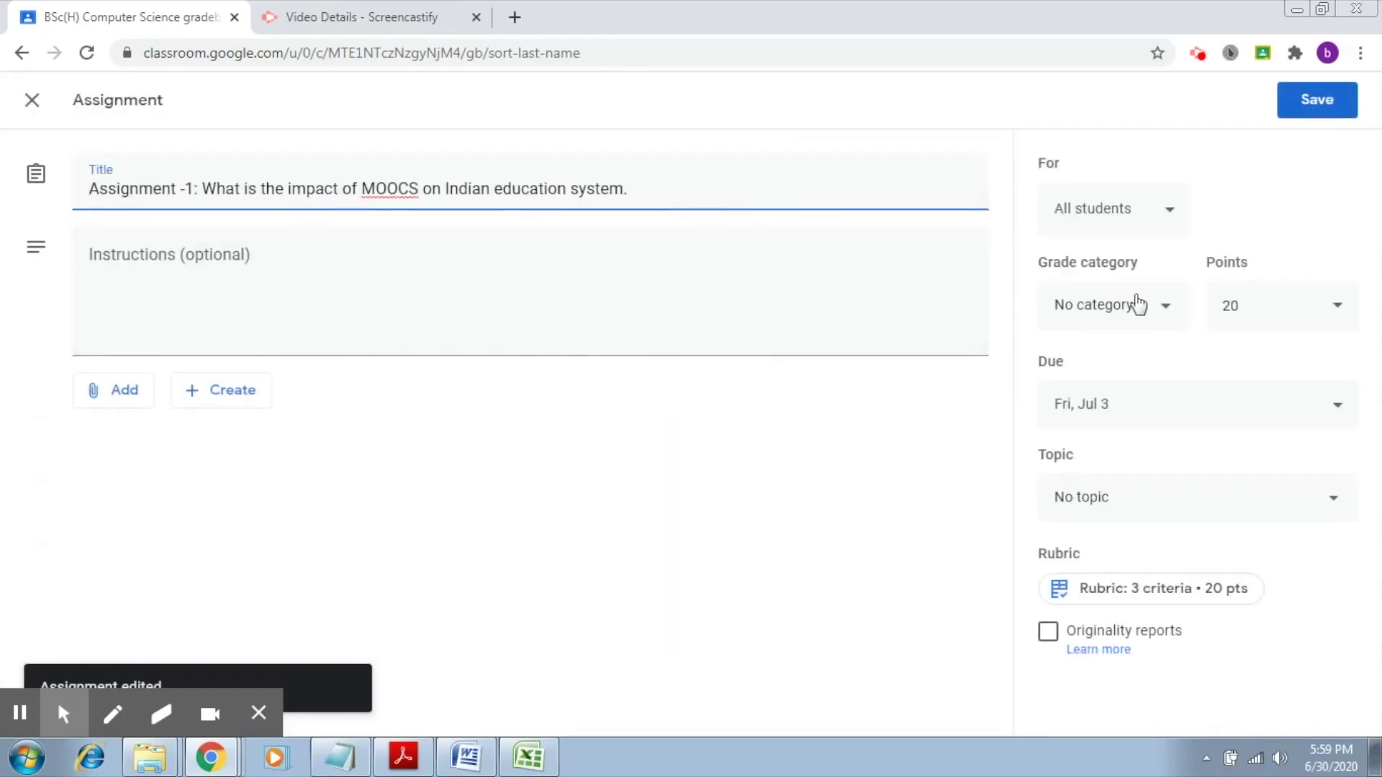
{"action": "left_click", "coordinate": [1165, 306]}
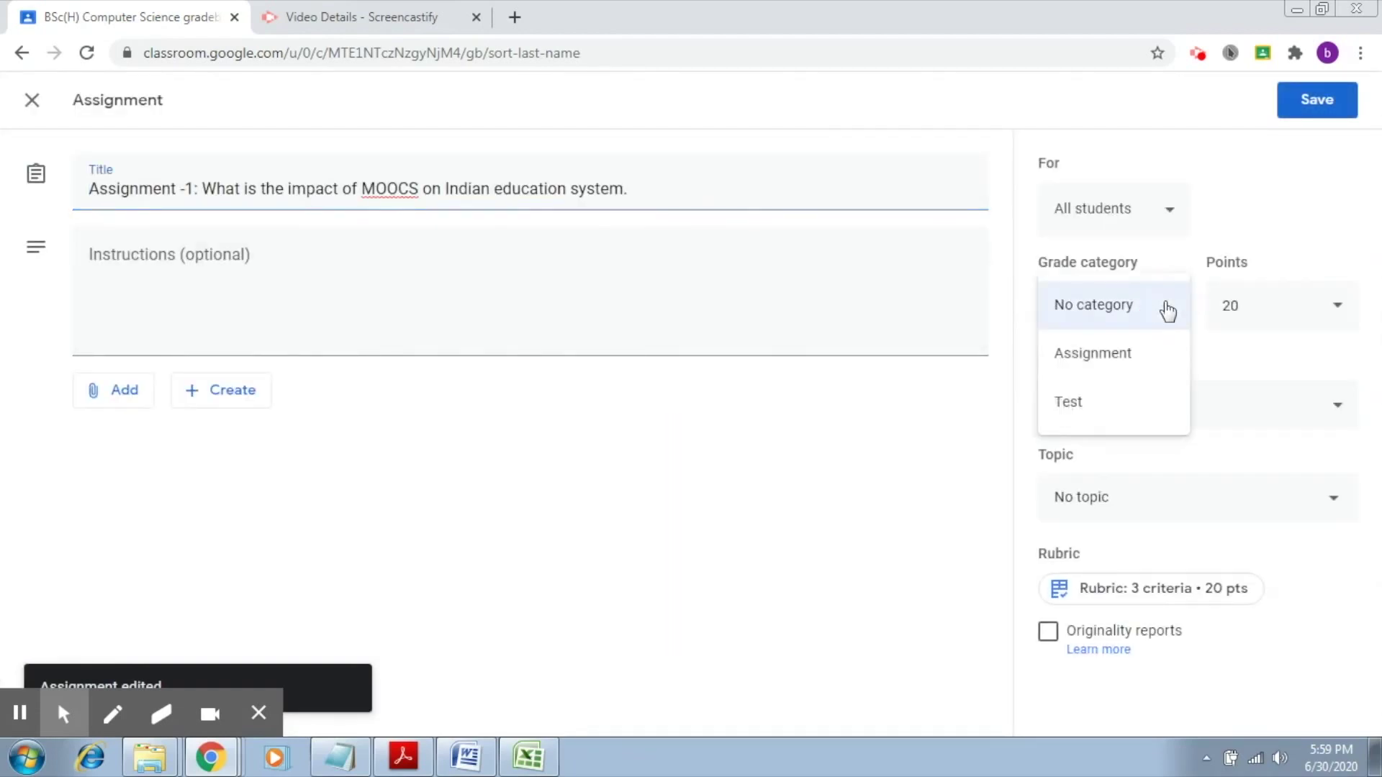
{"action": "left_click", "coordinate": [1131, 365]}
{"action": "left_click", "coordinate": [1315, 112]}
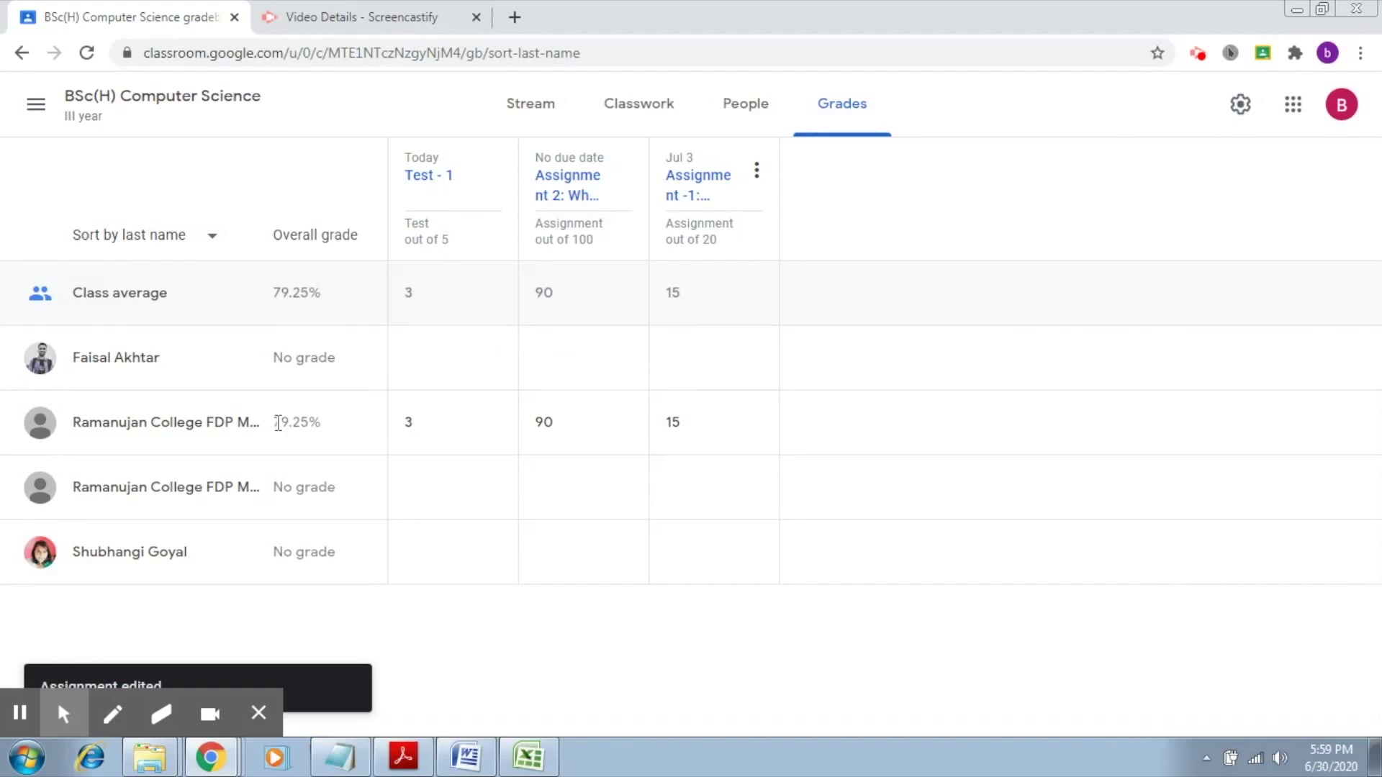
{"action": "left_click_drag", "start_coordinate": [277, 423], "coordinate": [322, 422]}
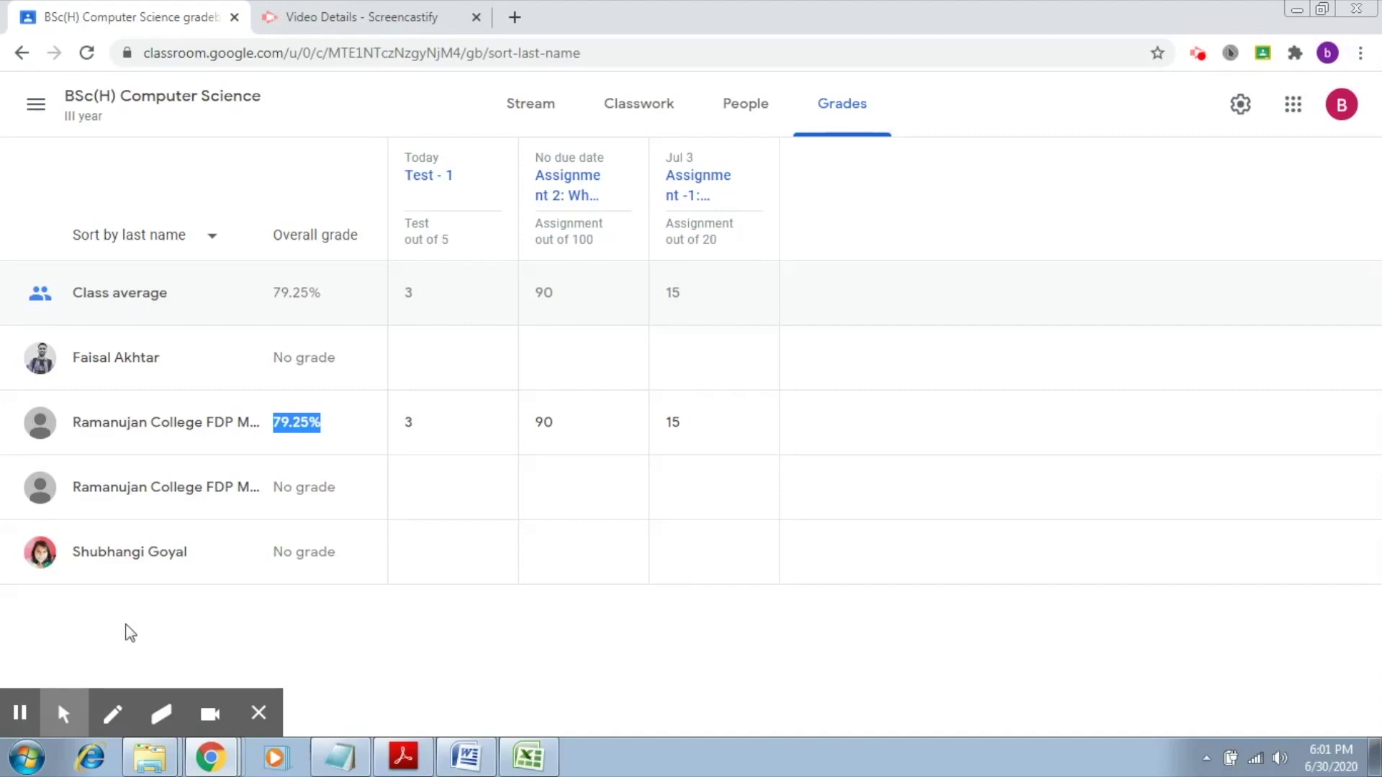
{"action": "left_click", "coordinate": [650, 100]}
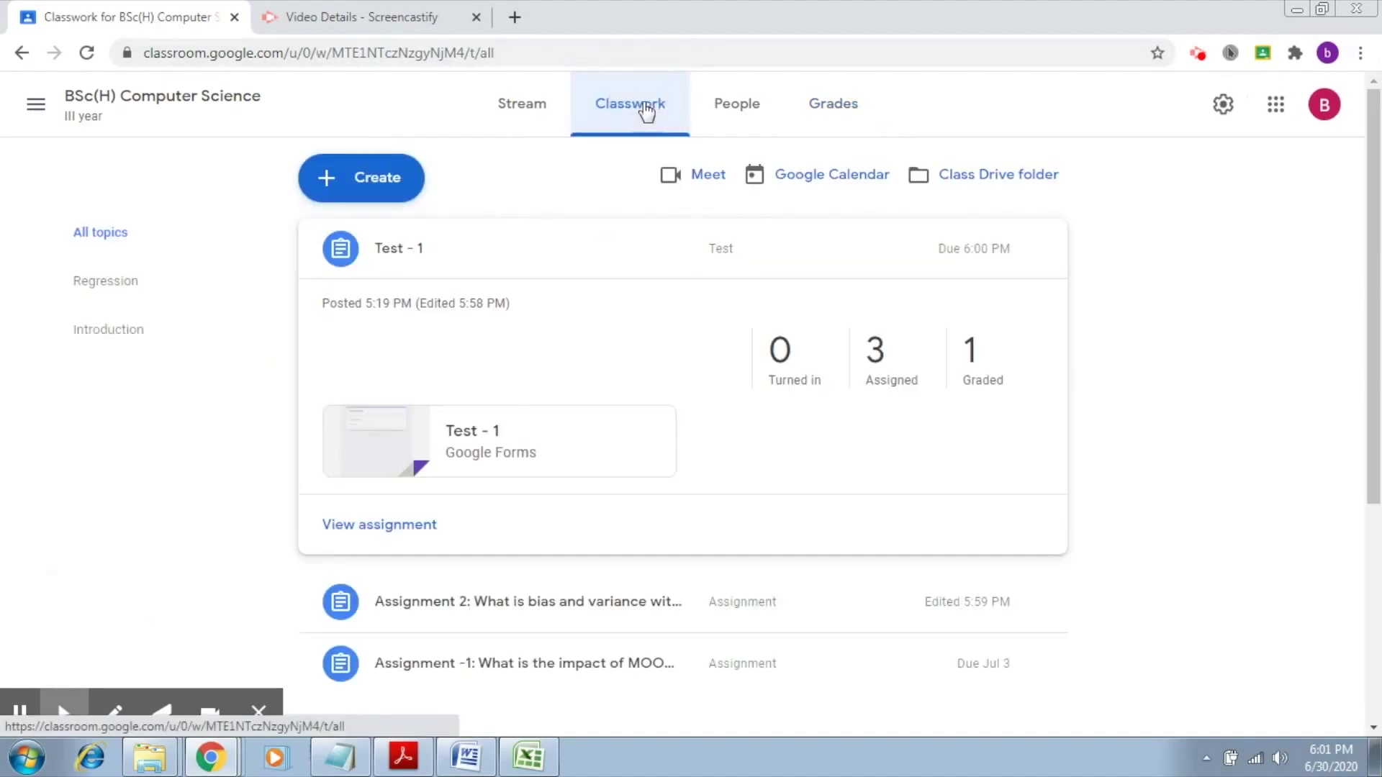
Create a new assignment titled 'Project - Group 1'
{"action": "left_click", "coordinate": [408, 181]}
{"action": "left_click", "coordinate": [387, 242]}
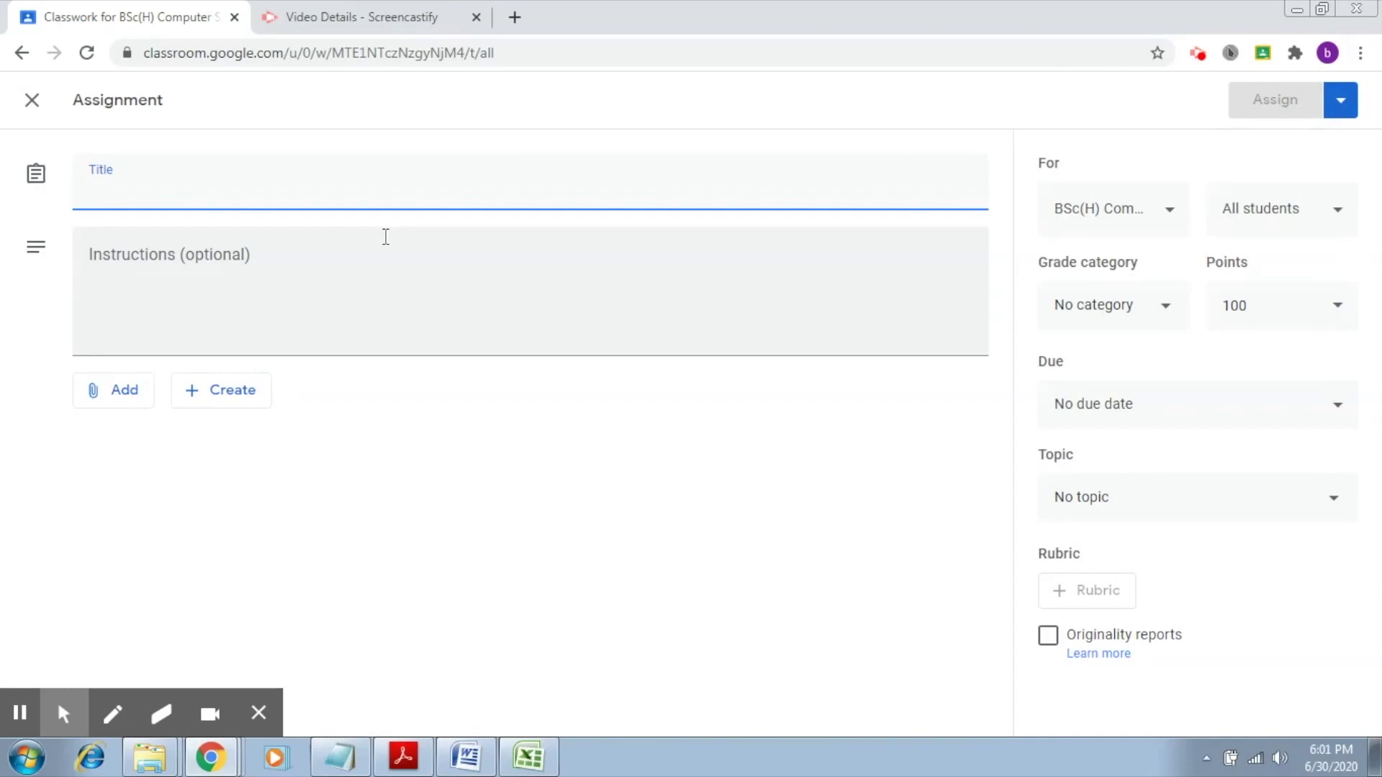
{"action": "type", "text": "Proj"}
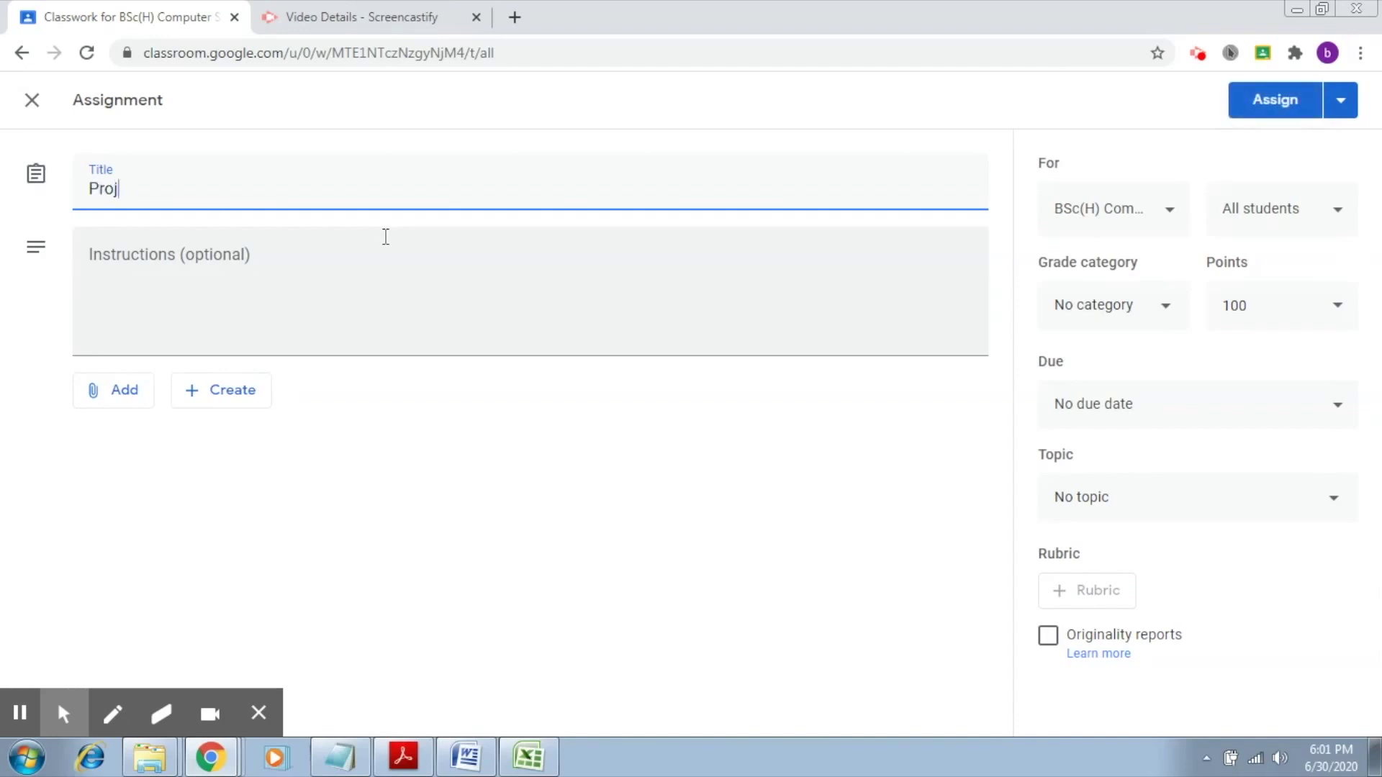
{"action": "type", "text": "ect - Group 1"}
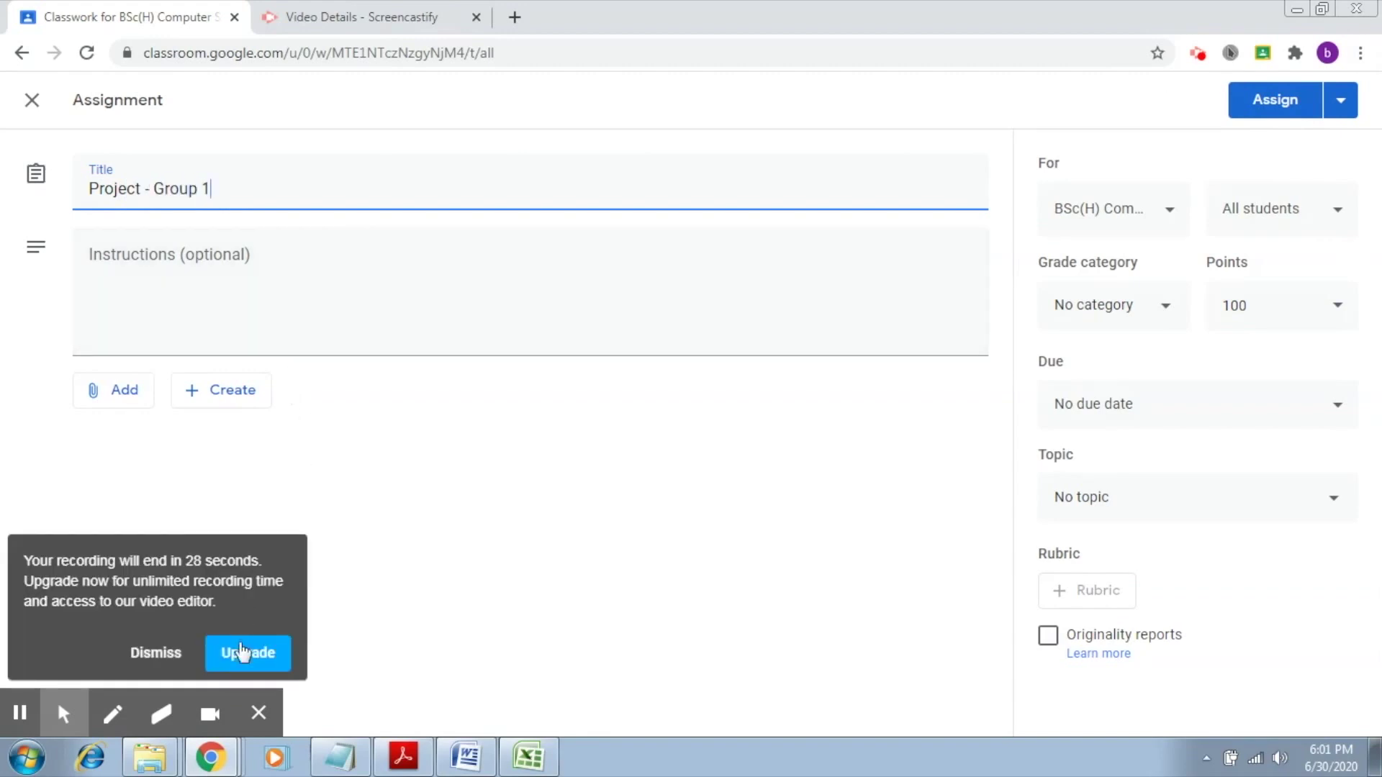
{"action": "left_click", "coordinate": [164, 656]}
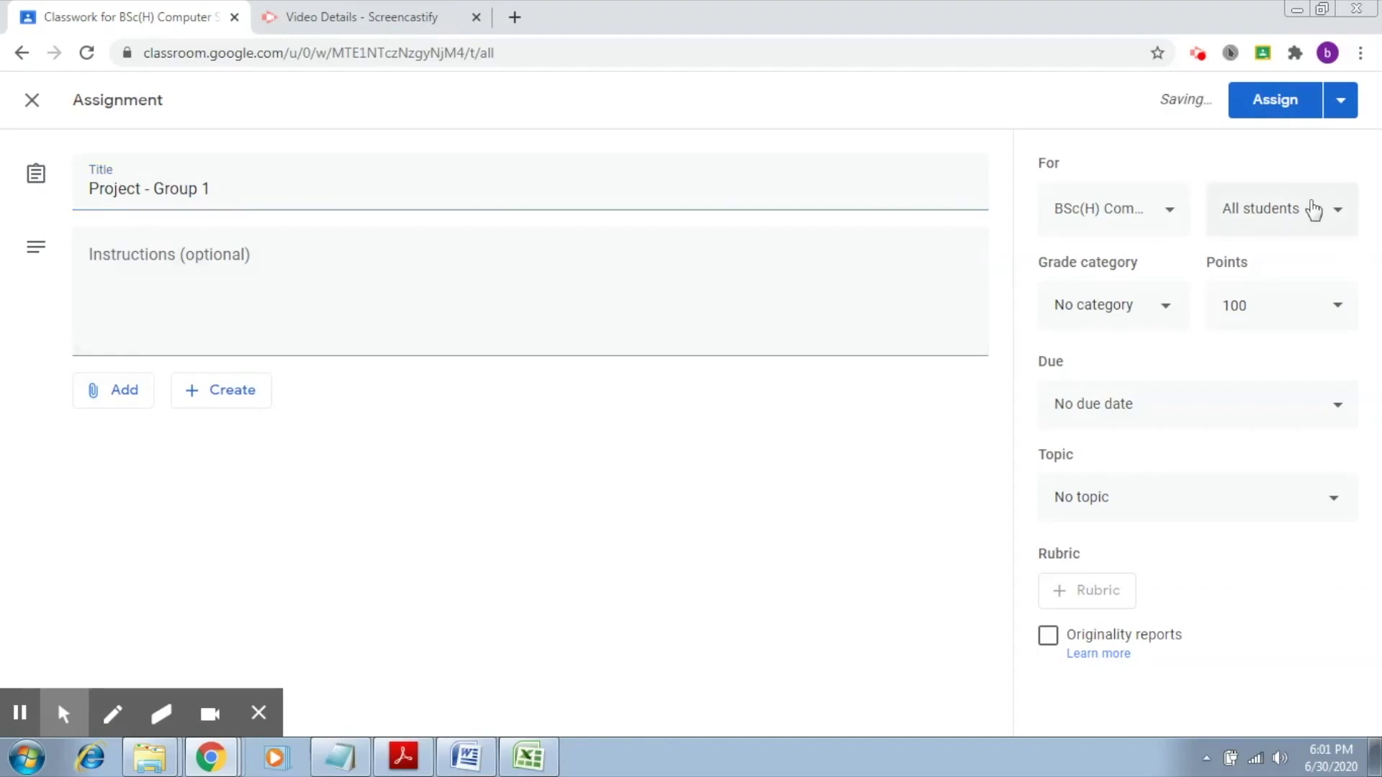
Limit Project - Group 1 to two selected students instead of all students
{"action": "left_click", "coordinate": [1334, 216]}
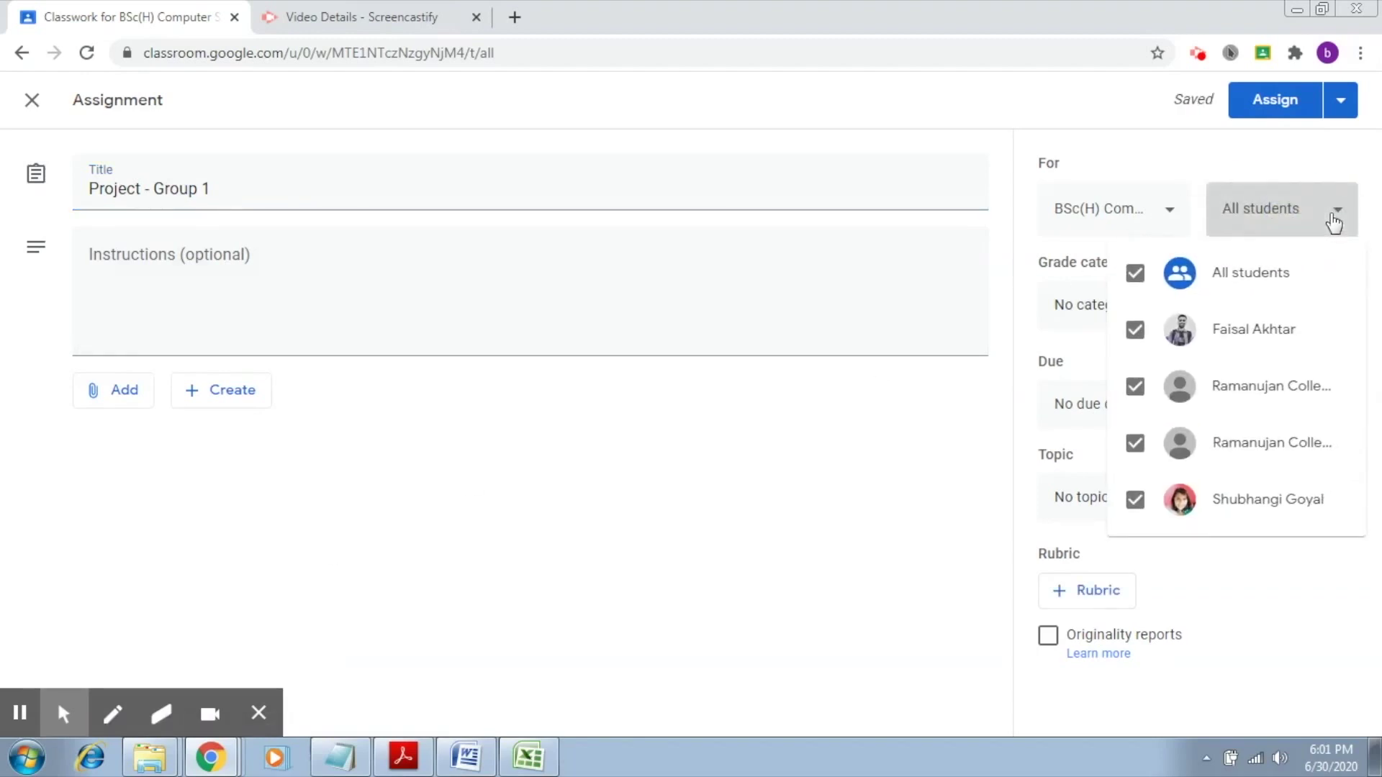
{"action": "left_click", "coordinate": [1135, 274]}
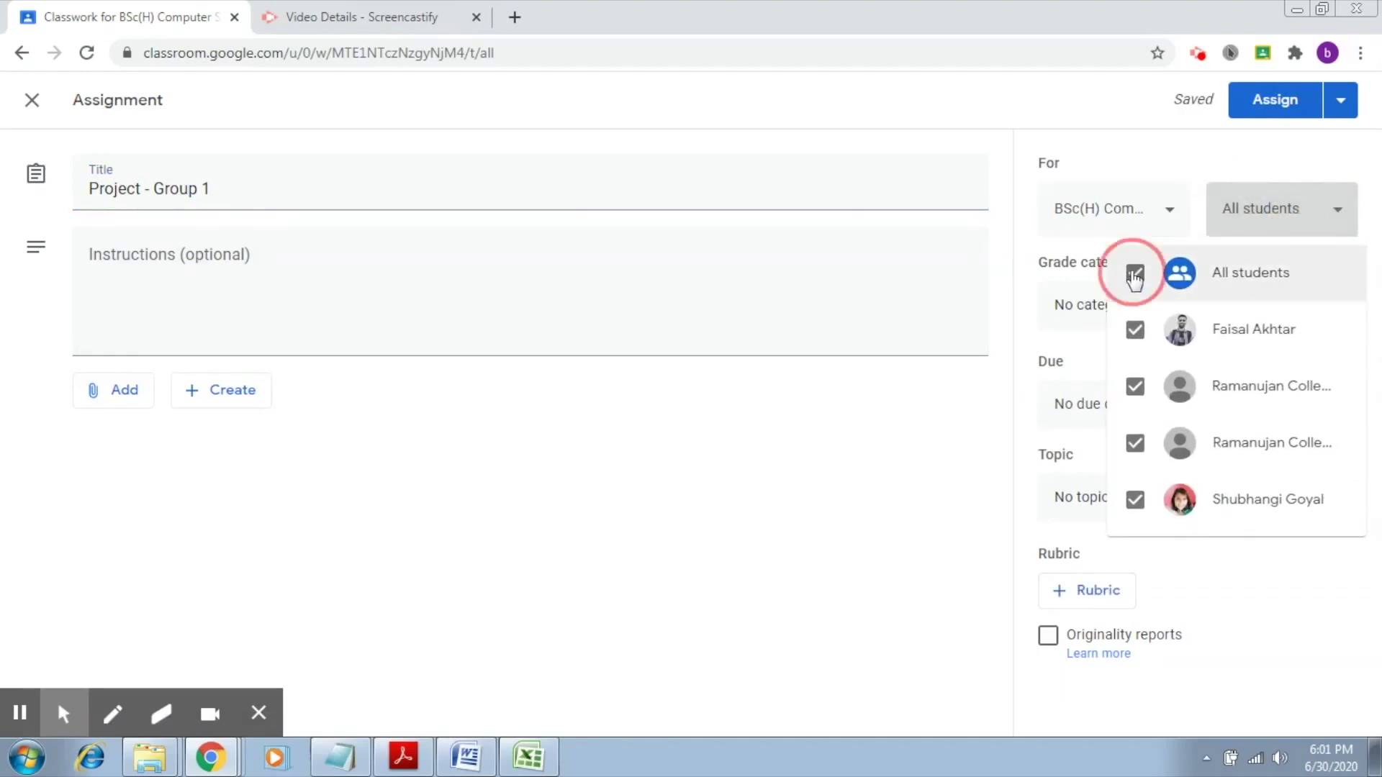
{"action": "left_click", "coordinate": [1135, 331]}
{"action": "left_click", "coordinate": [1135, 387]}
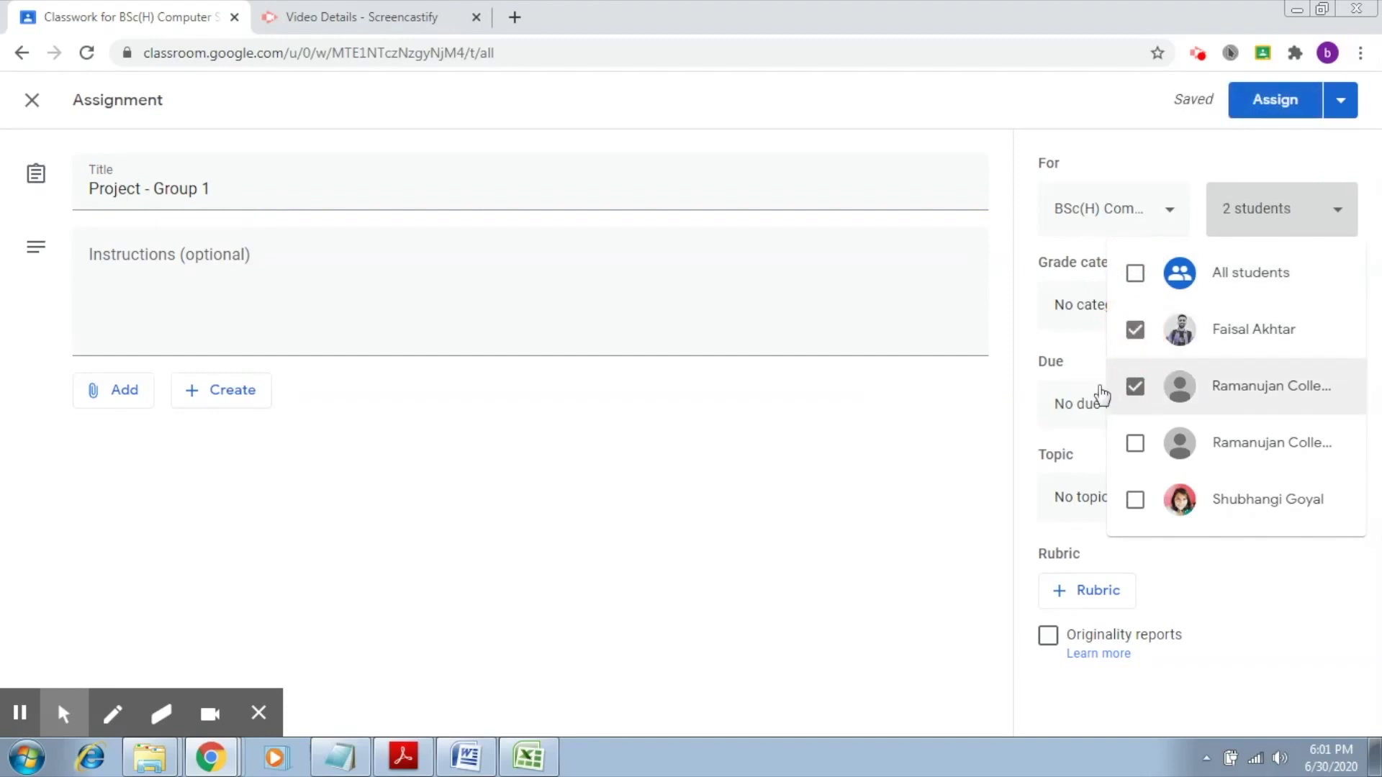
{"action": "left_click", "coordinate": [950, 488]}
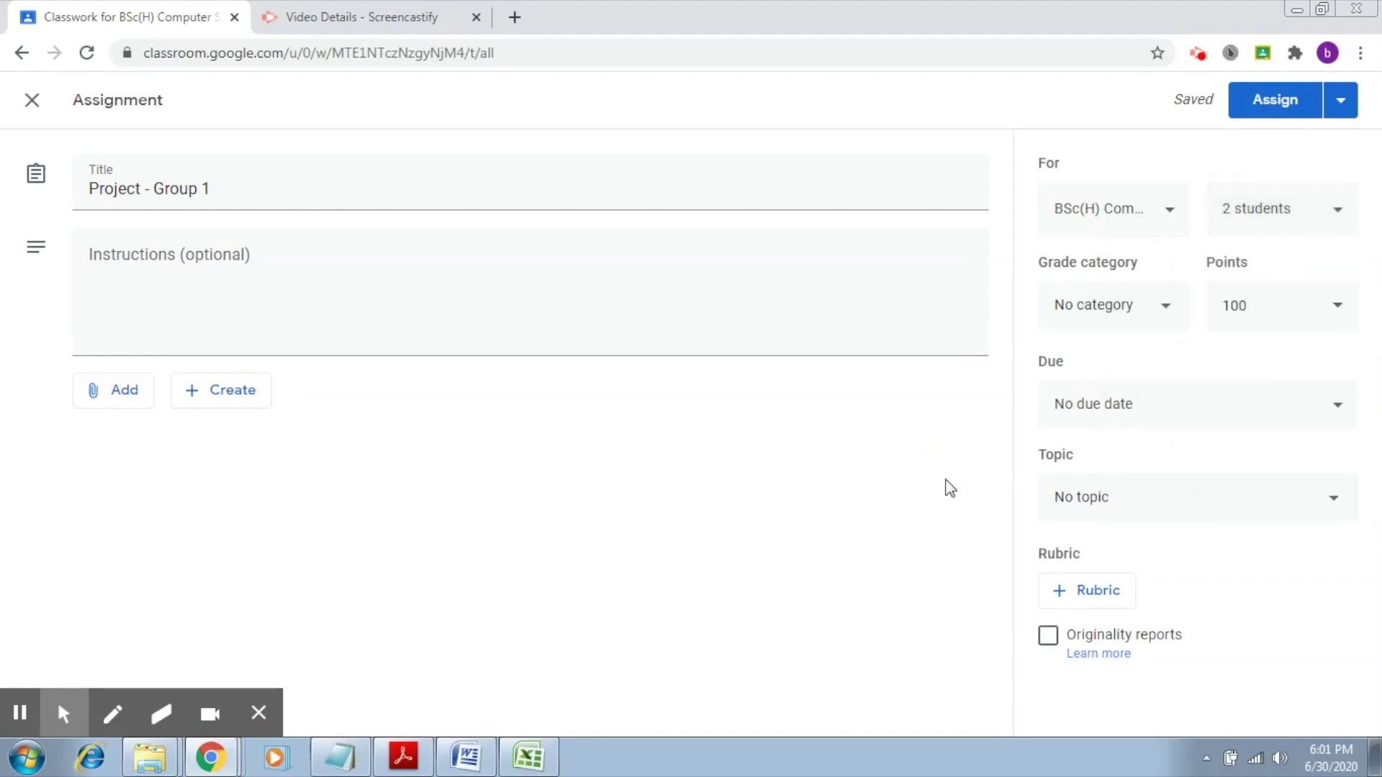
Assign the project, confirming it goes out without a grade category
{"action": "left_click", "coordinate": [306, 302]}
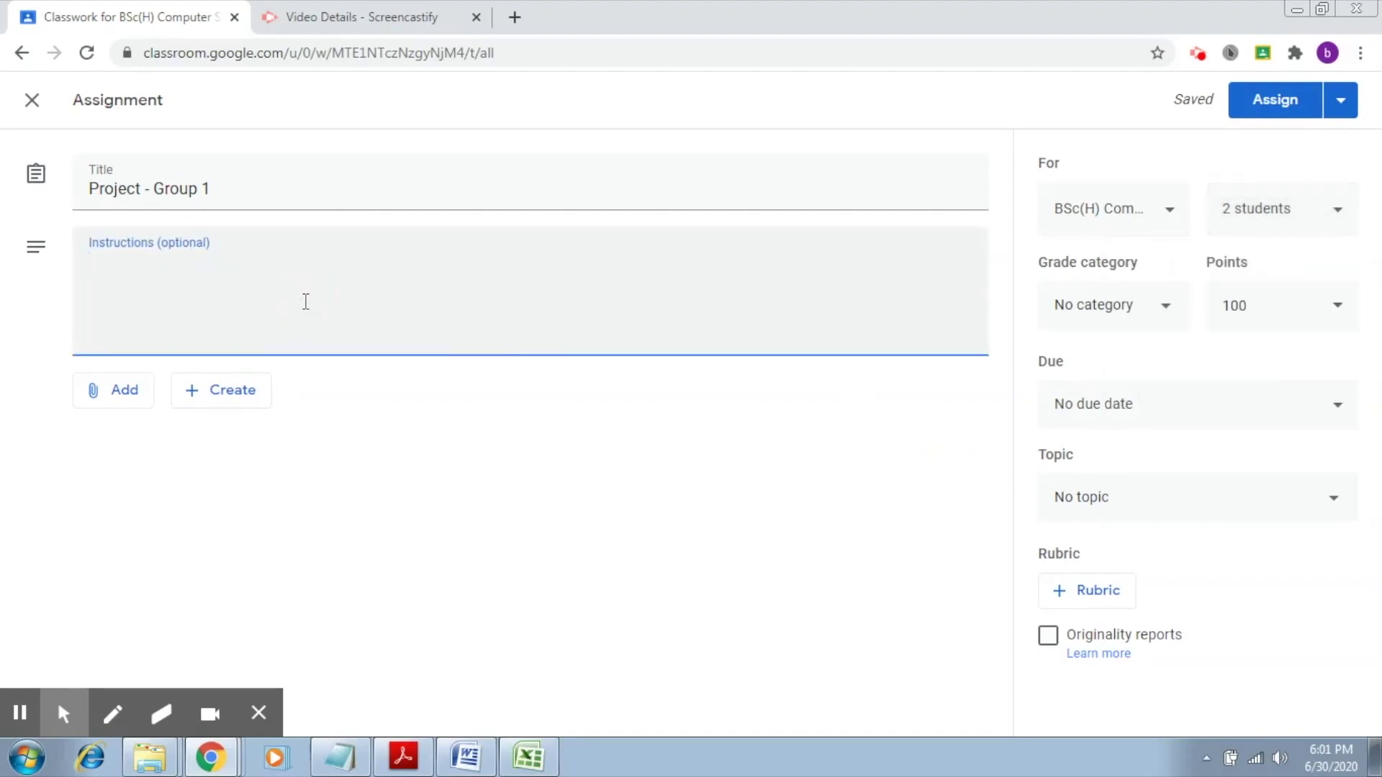
{"action": "left_click", "coordinate": [1271, 108]}
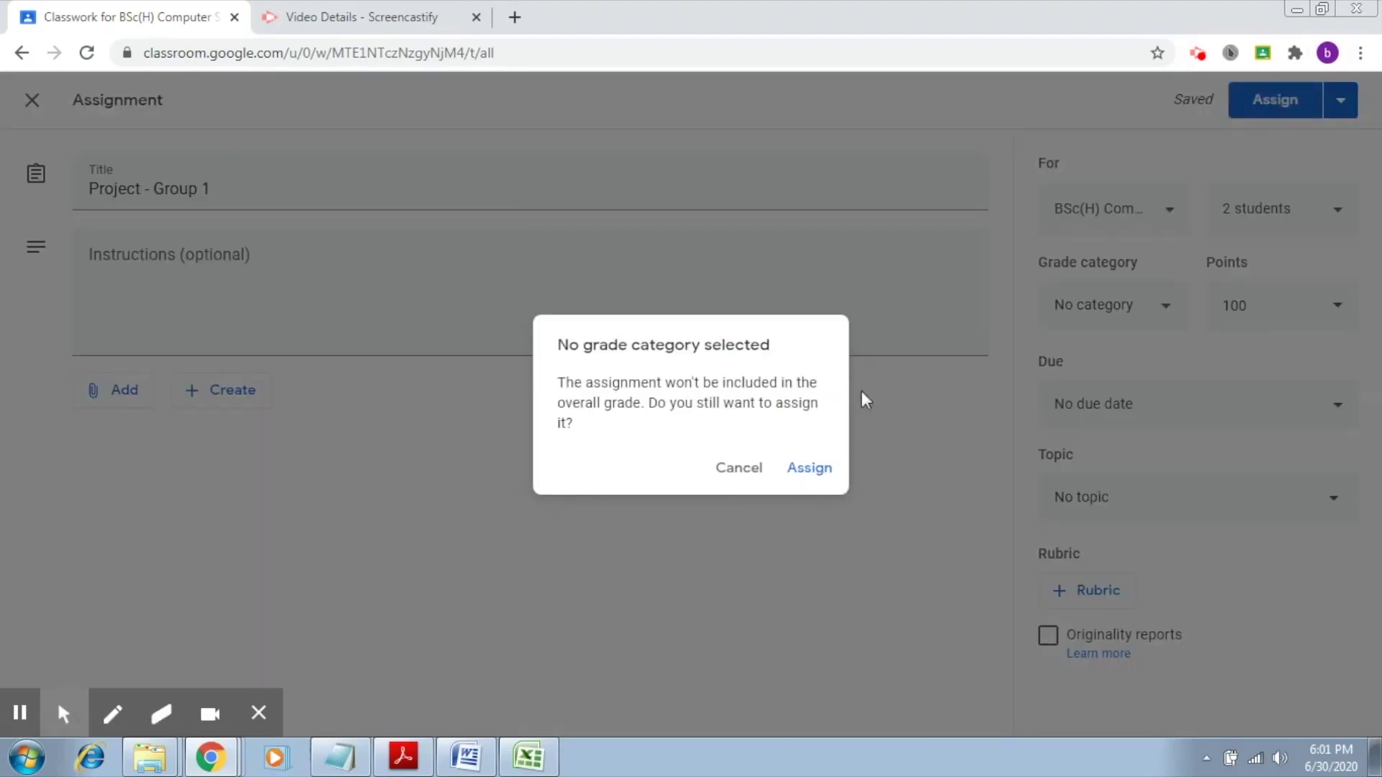
{"action": "left_click", "coordinate": [812, 469]}
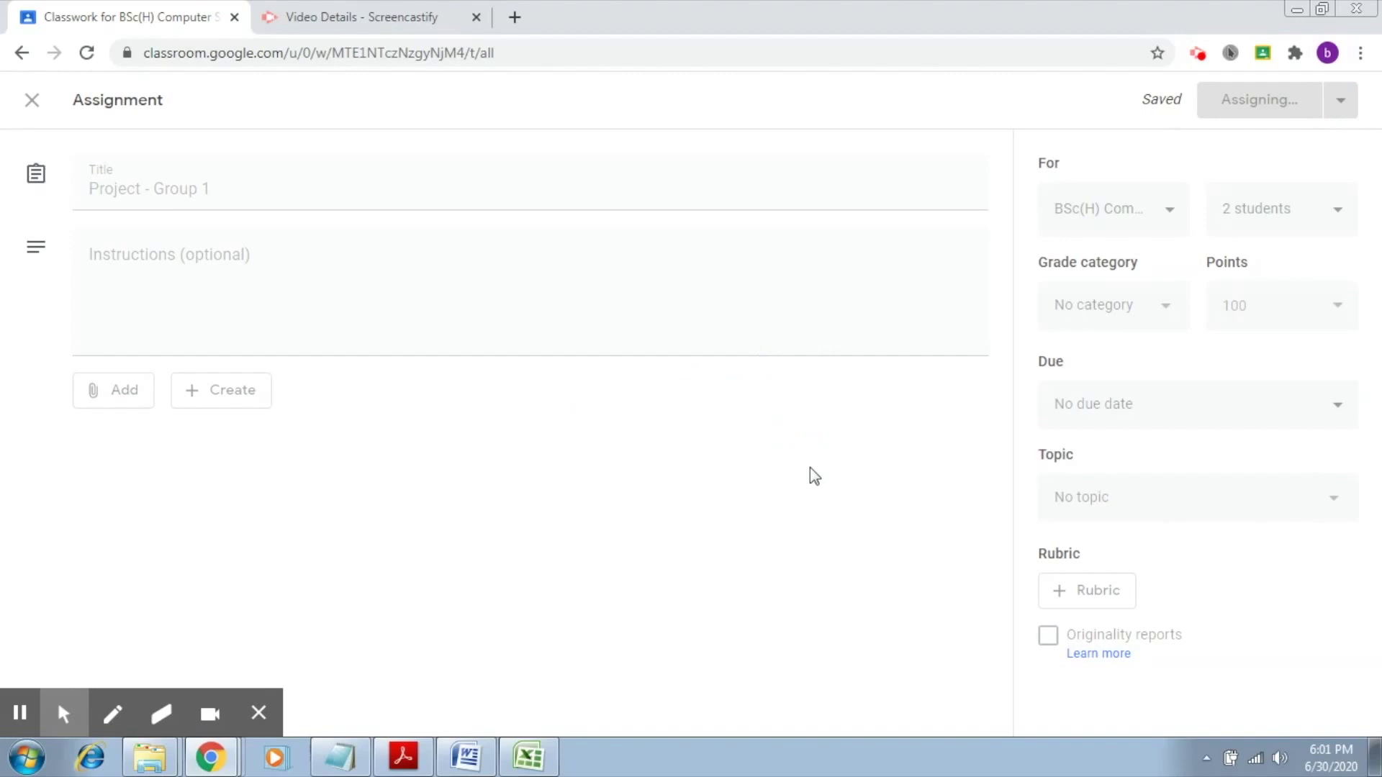